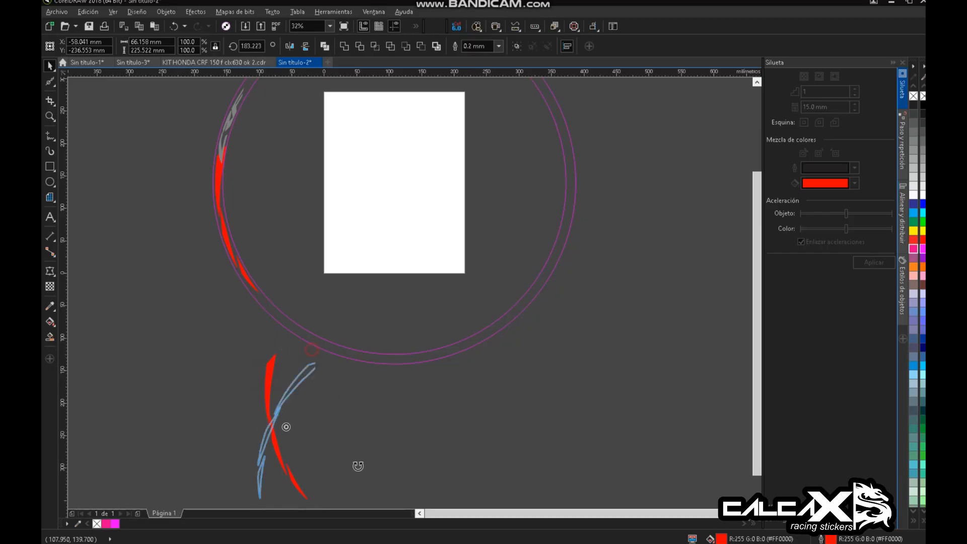
- Rotate the three curved red pieces below the ring so they lie roughly horizontal, and reposition them as one arch
key(F2)
drag(424, 481, 201, 393)
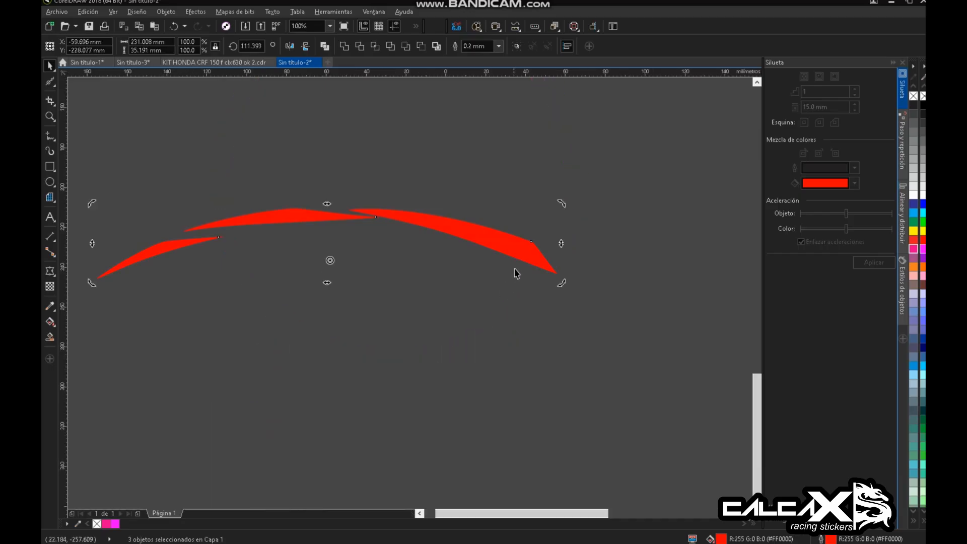
drag(528, 245, 598, 222)
drag(632, 258, 627, 276)
click(614, 290)
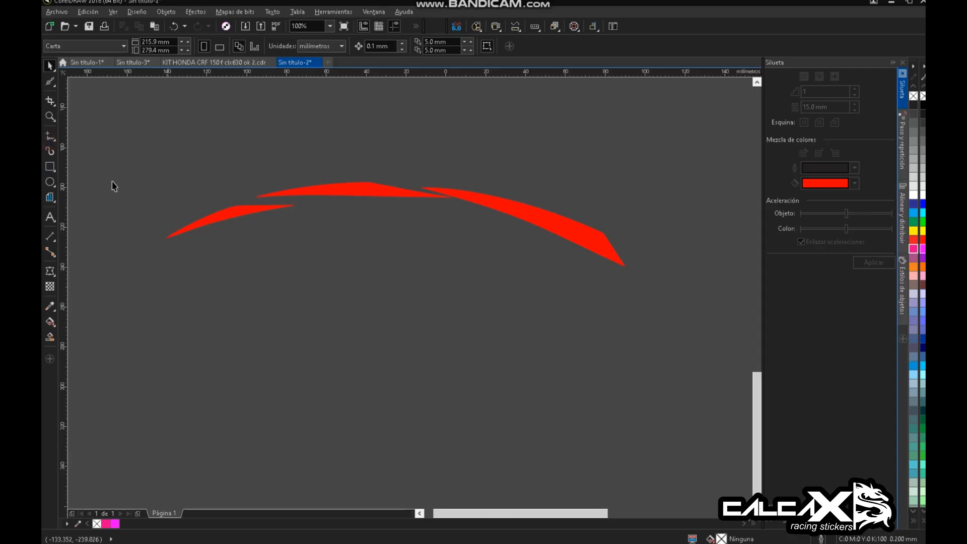
- Draw a straight horizontal baseline about 273 mm long and place it below the red arch
click(46, 136)
click(185, 295)
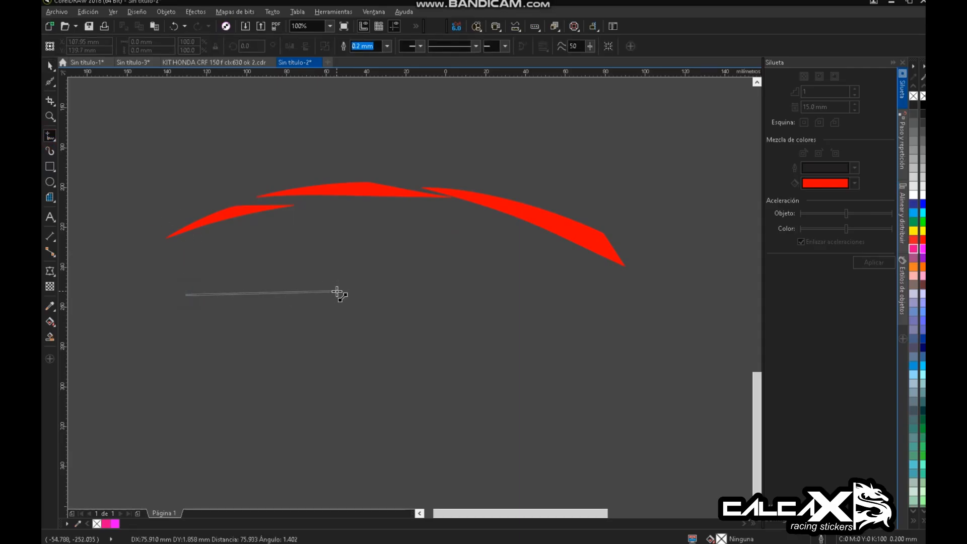
click(733, 294)
click(51, 79)
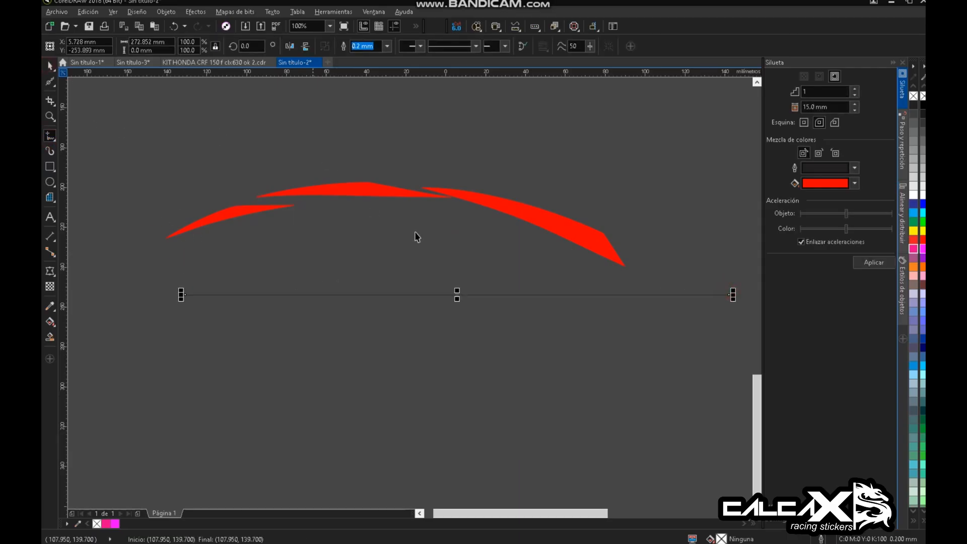
key(space)
drag(479, 295, 425, 338)
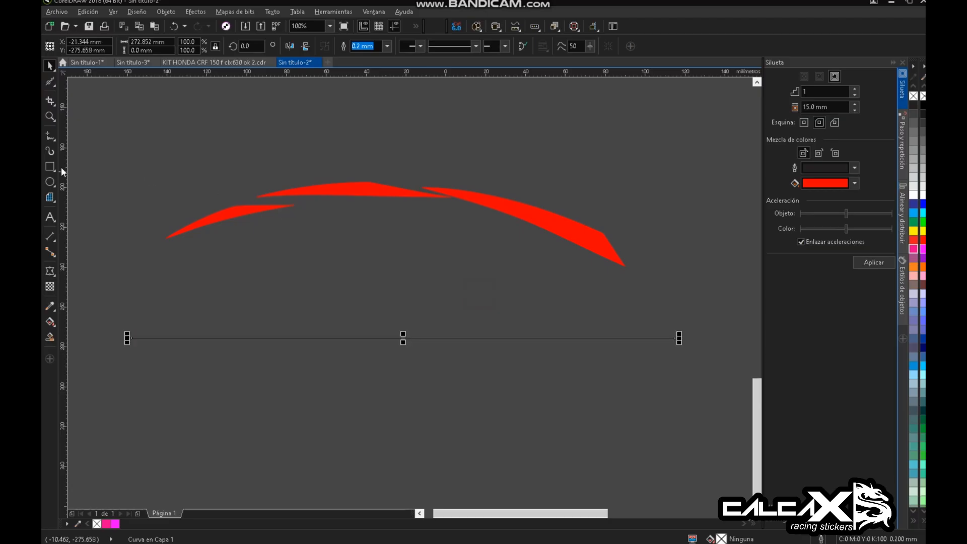
- Draw a closed triangle about 87 mm wide at the baseline's right end and lower its apex to about 17 mm high
key(space)
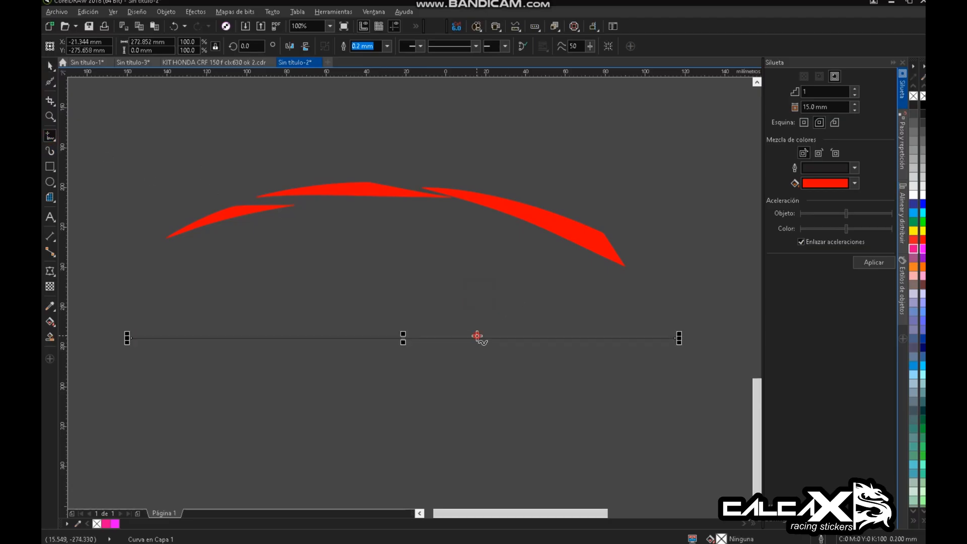
click(477, 336)
double_click(649, 339)
double_click(626, 291)
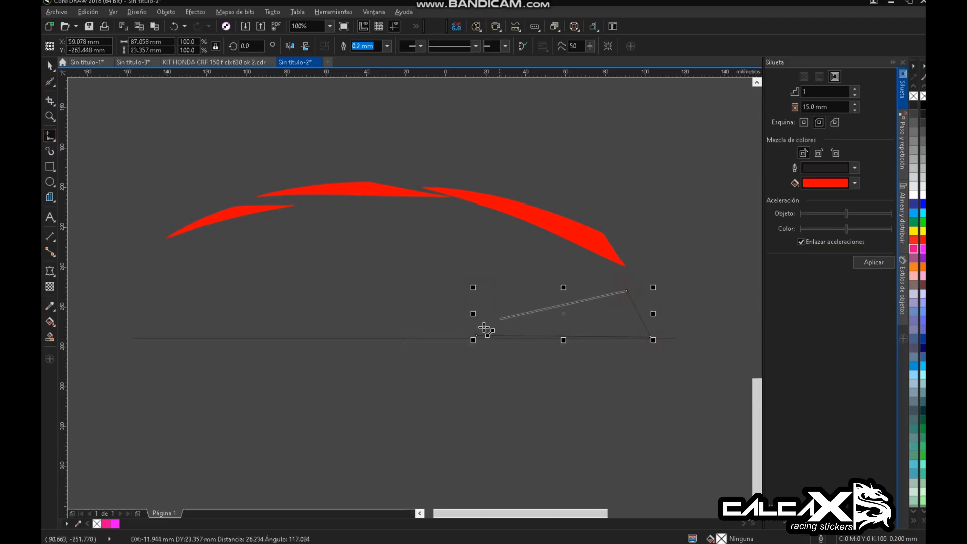
click(477, 335)
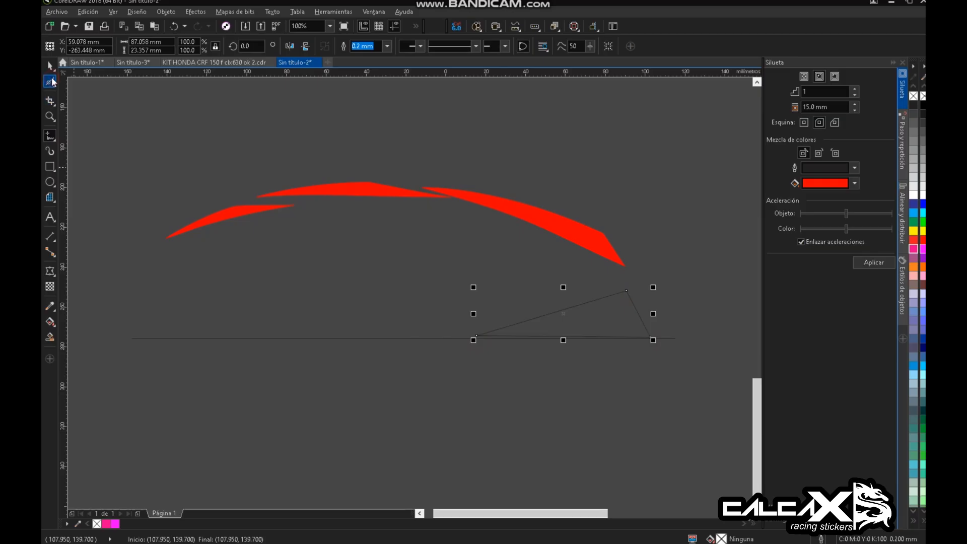
click(50, 82)
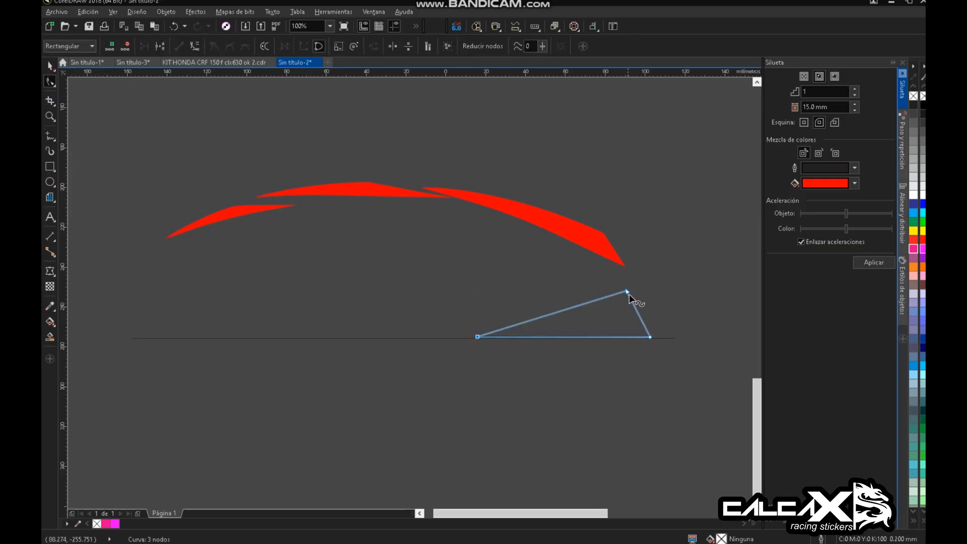
drag(628, 295, 623, 304)
- Draw a second closed triangle about 132 mm wide and 15 mm high on the baseline, its tip reaching over the right triangle
click(50, 136)
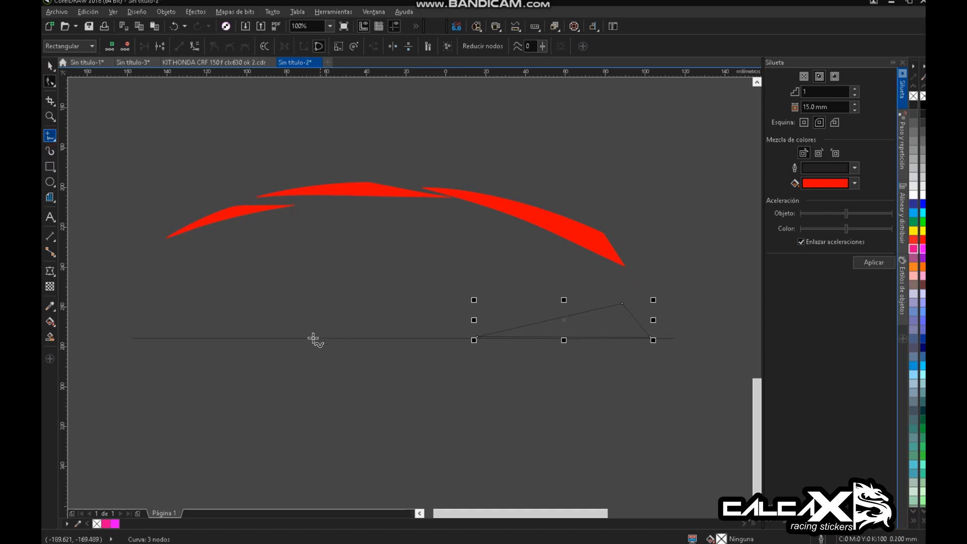
click(290, 337)
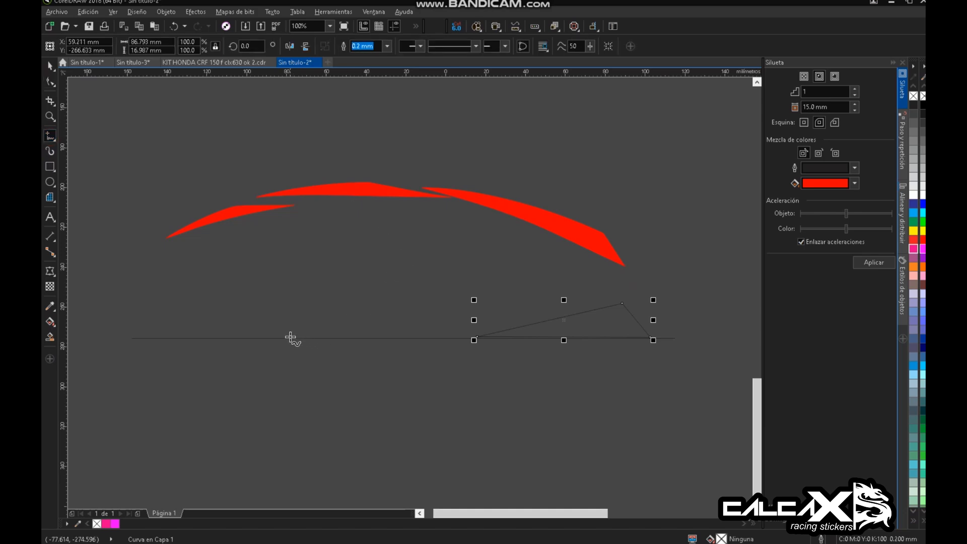
double_click(468, 340)
click(554, 306)
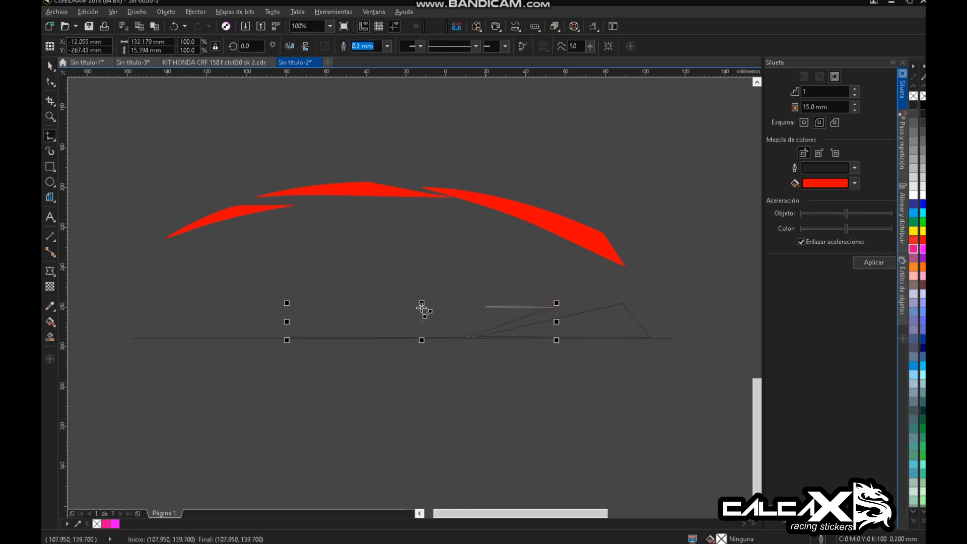
click(291, 340)
- Draw a third closed triangle about 73 mm wide at the left end of the baseline, ending at the middle triangle's corner
click(142, 337)
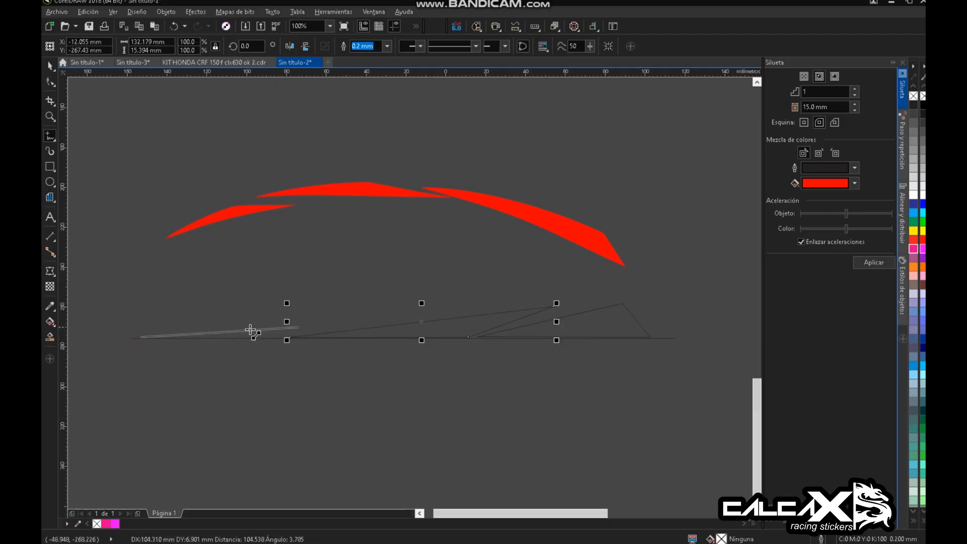
double_click(286, 338)
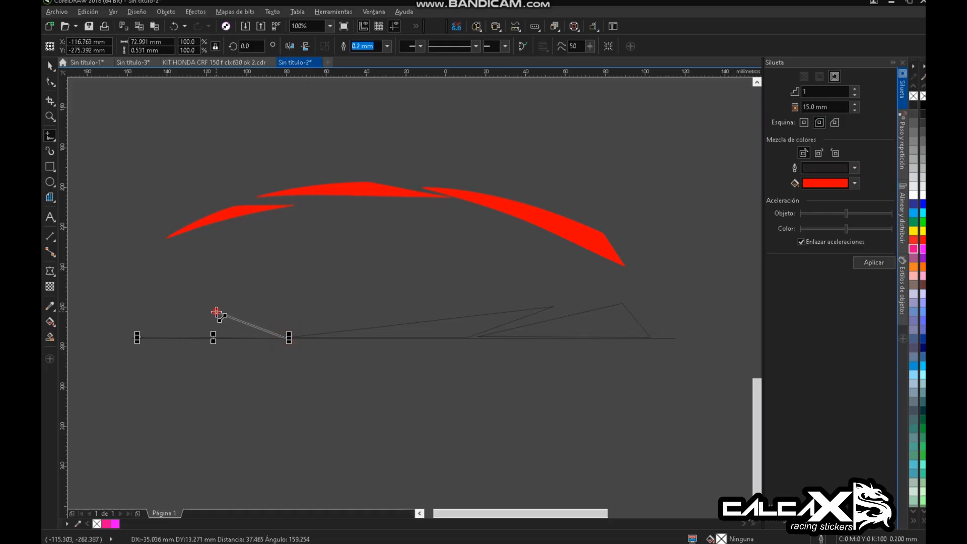
double_click(213, 308)
click(141, 337)
- Move the middle triangle slightly up off the baseline
click(50, 81)
key(F2)
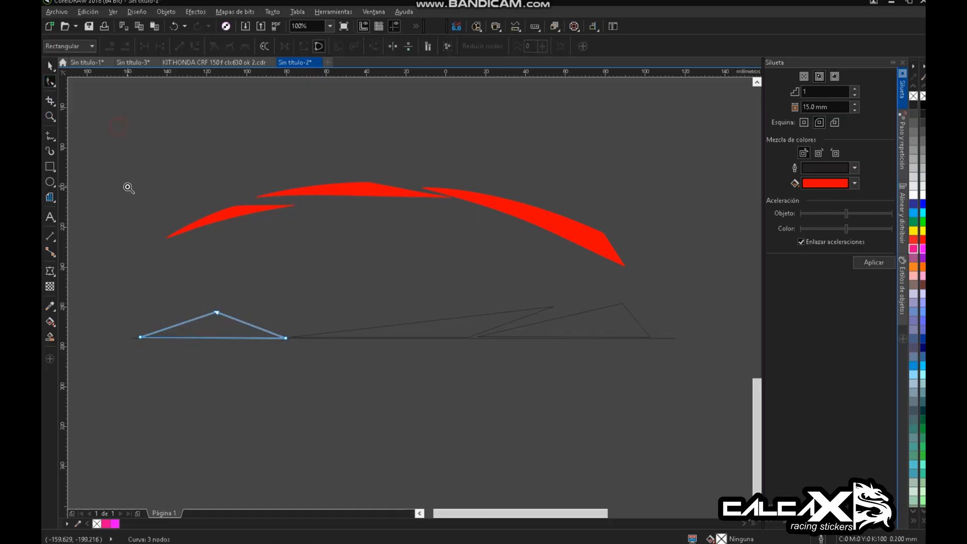
drag(94, 154, 704, 397)
click(50, 66)
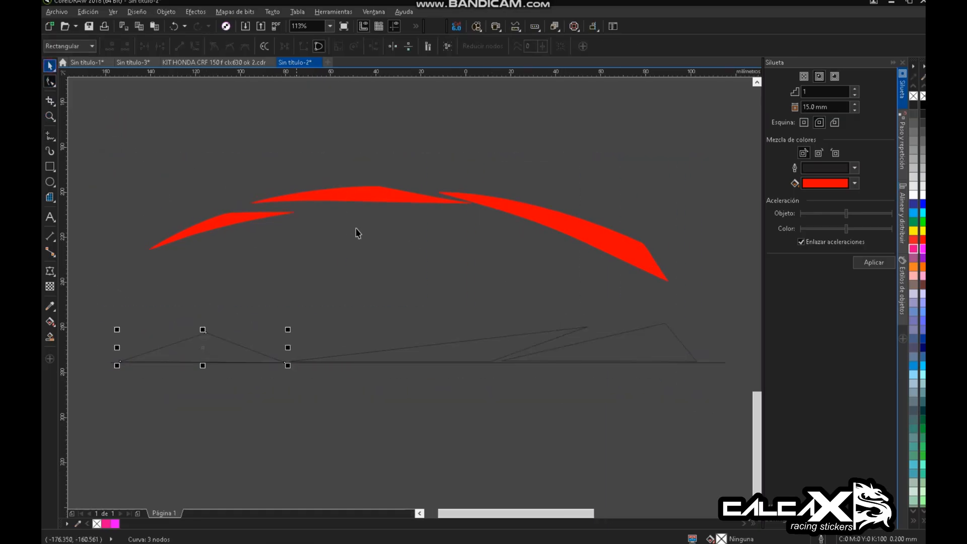
click(356, 228)
drag(491, 346, 479, 340)
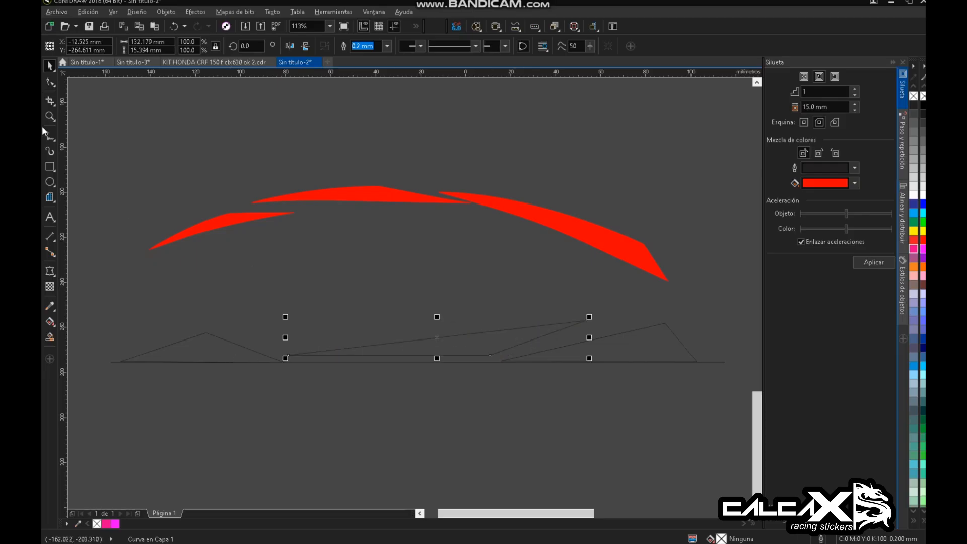
- Stretch the left triangle's right corner about 25 mm along the baseline and shift its apex right and slightly down
click(50, 82)
drag(288, 355, 341, 358)
click(267, 362)
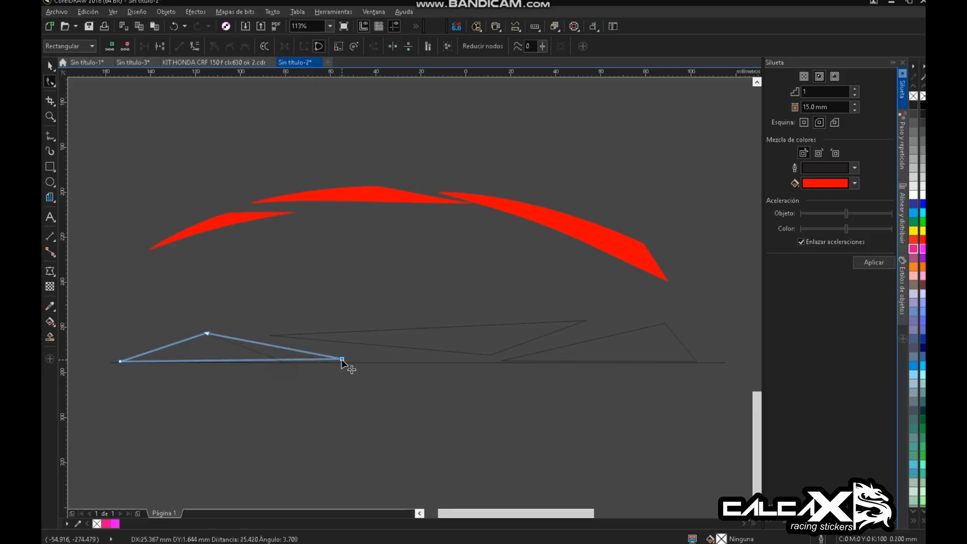
drag(207, 333, 261, 345)
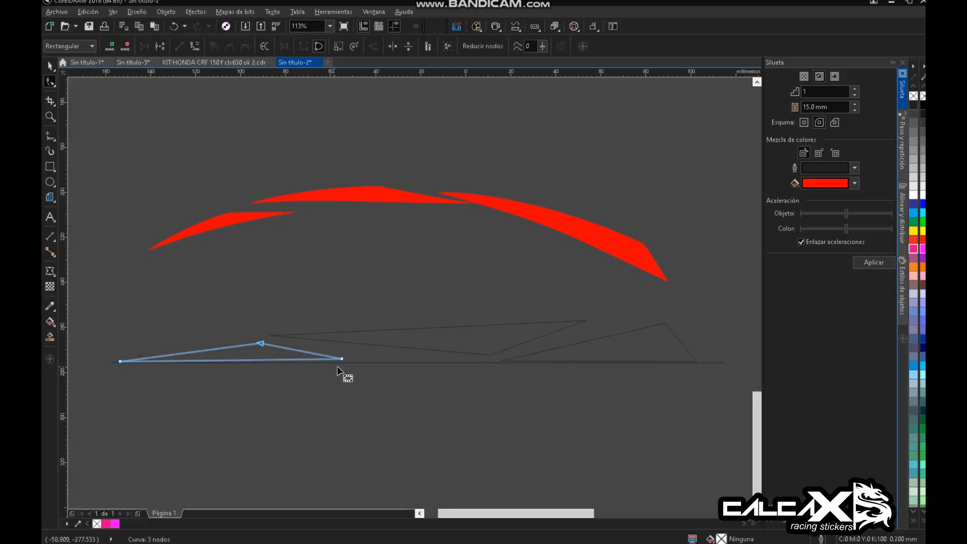
- Reshape the middle triangle by bringing its bottom corner down to the baseline and adjusting its two upper corners
click(469, 351)
drag(492, 356, 465, 361)
mouse_move(580, 327)
mouse_down()
mouse_move(587, 324)
mouse_move(587, 339)
mouse_up()
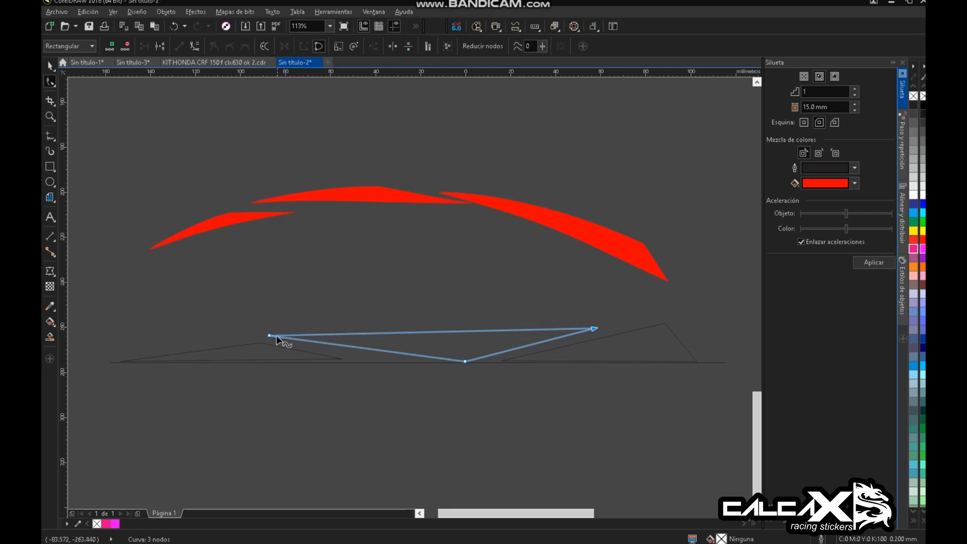
drag(273, 336, 277, 343)
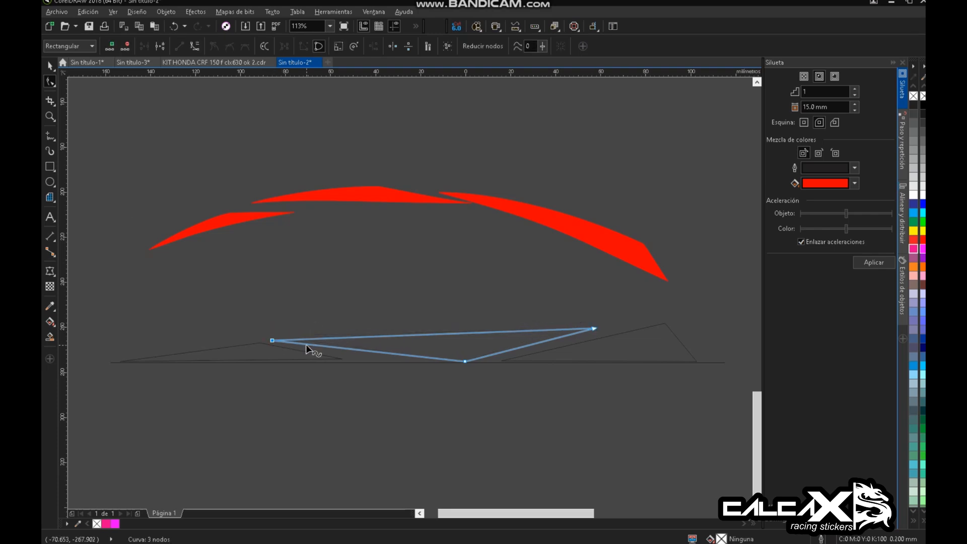
click(49, 65)
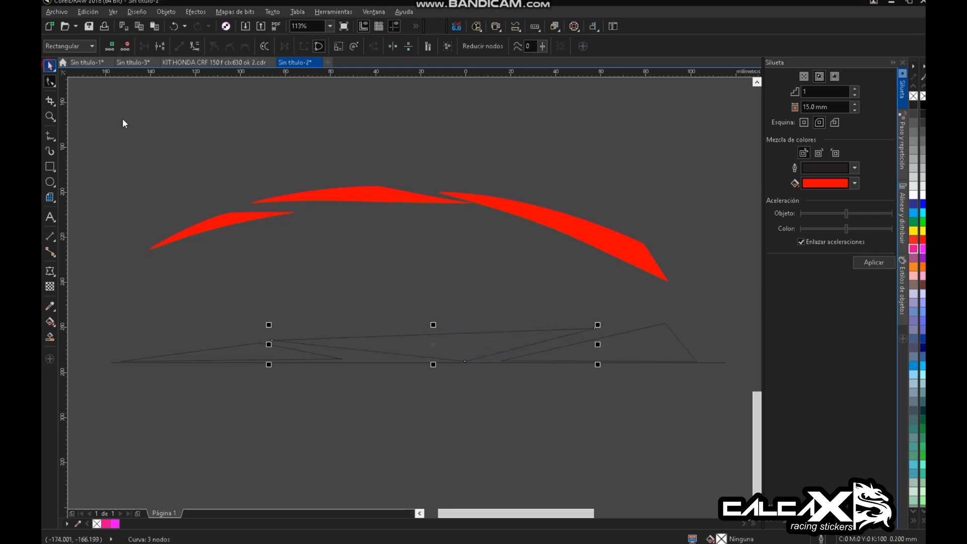
- Nudge the middle triangle slightly right to even out the gaps between the three triangles
click(122, 121)
click(257, 355)
shift+click(463, 358)
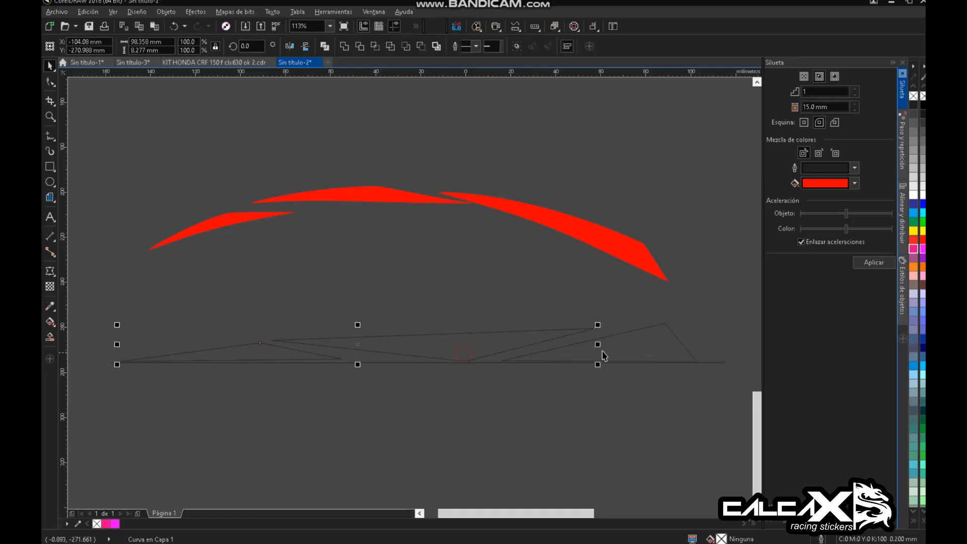
shift+click(616, 350)
click(615, 311)
drag(547, 336, 553, 337)
- Combine the three triangles into a single curve object
click(600, 338)
shift+click(459, 338)
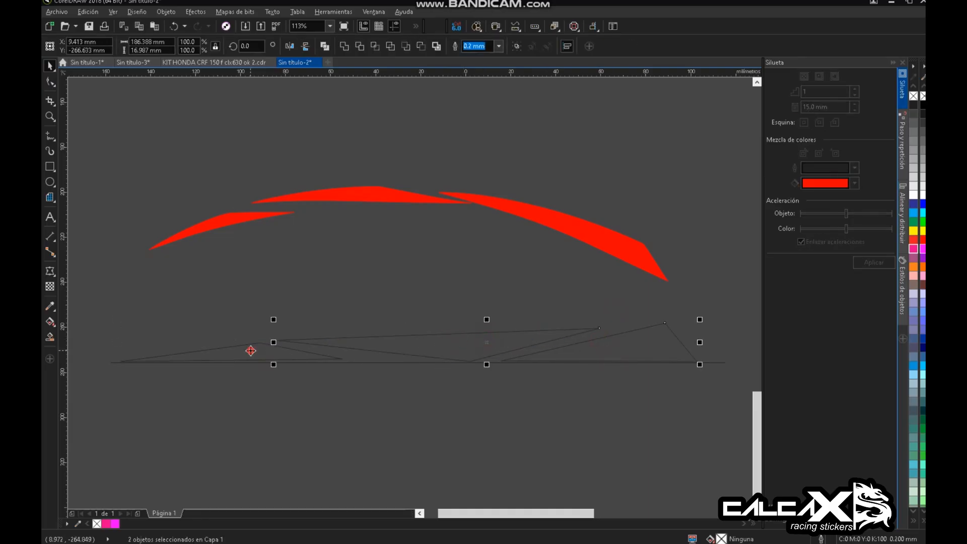
shift+click(248, 345)
key(ctrl+l)
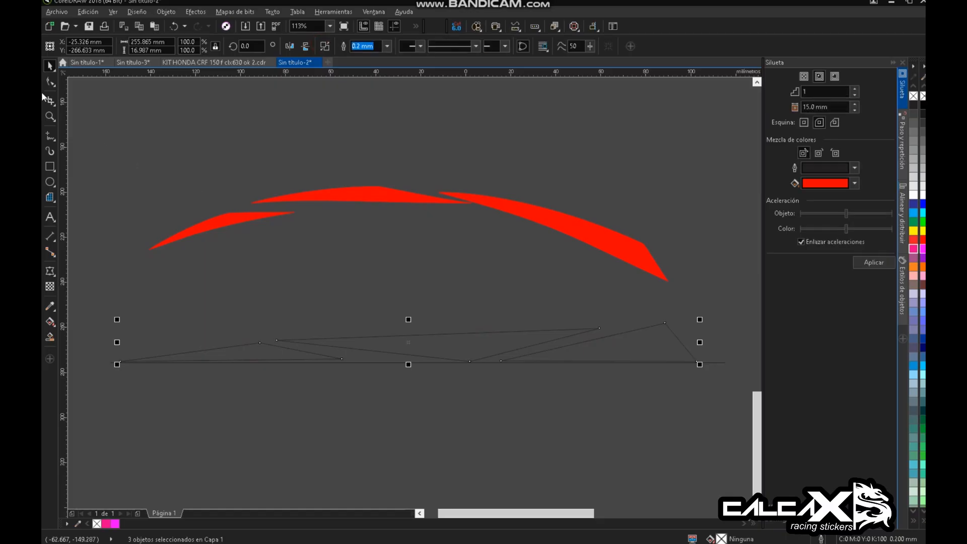
- Set the Smooth tool's nib size to 30 mm and smooth the corners of the left triangle
click(50, 82)
click(83, 108)
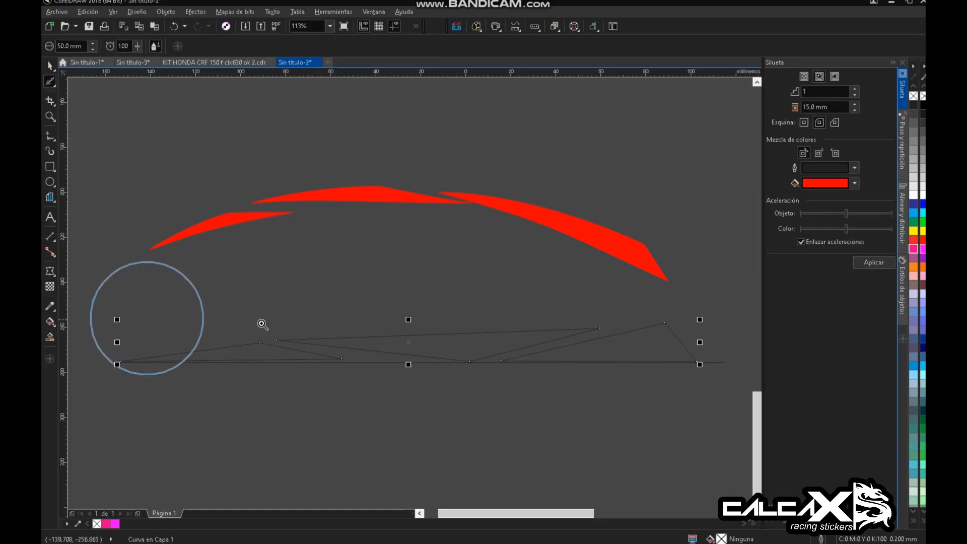
scroll(131, 380, up, 3)
scroll(130, 82, down, 2)
key(F2)
drag(463, 235, 47, 118)
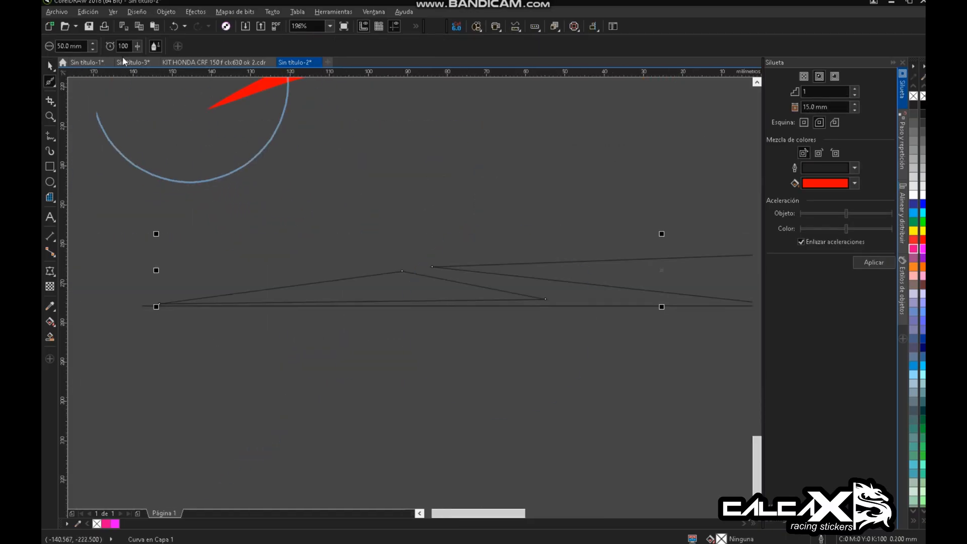
double_click(82, 46)
text(30)
key(Return)
mouse_move(333, 240)
mouse_down()
mouse_move(171, 307)
mouse_move(459, 296)
mouse_move(505, 309)
mouse_up()
- Smooth the corners of the middle and right triangles with the 30 mm nib, making a final pass along the whole shape
scroll(514, 273, down, 4)
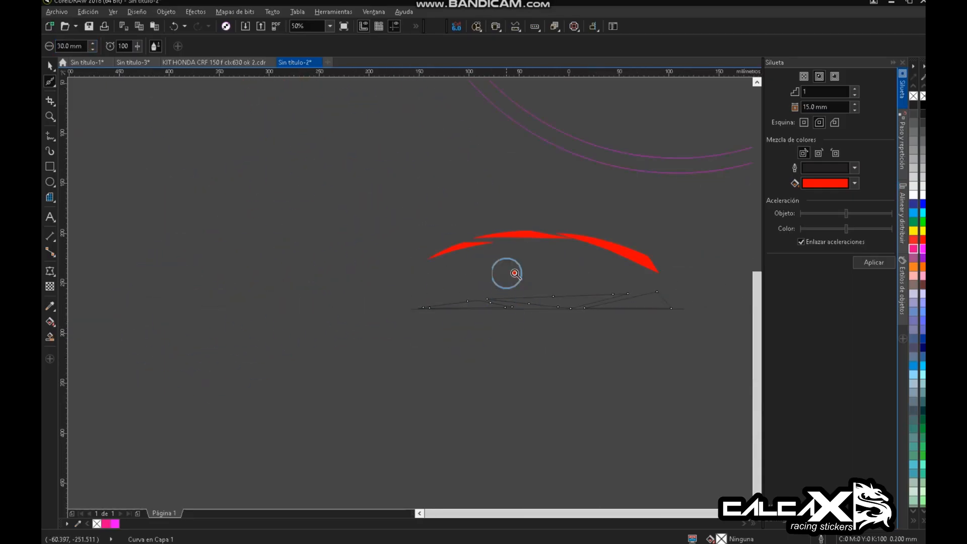
scroll(514, 273, up, 4)
mouse_move(317, 304)
mouse_down()
mouse_move(343, 326)
mouse_move(586, 273)
mouse_up()
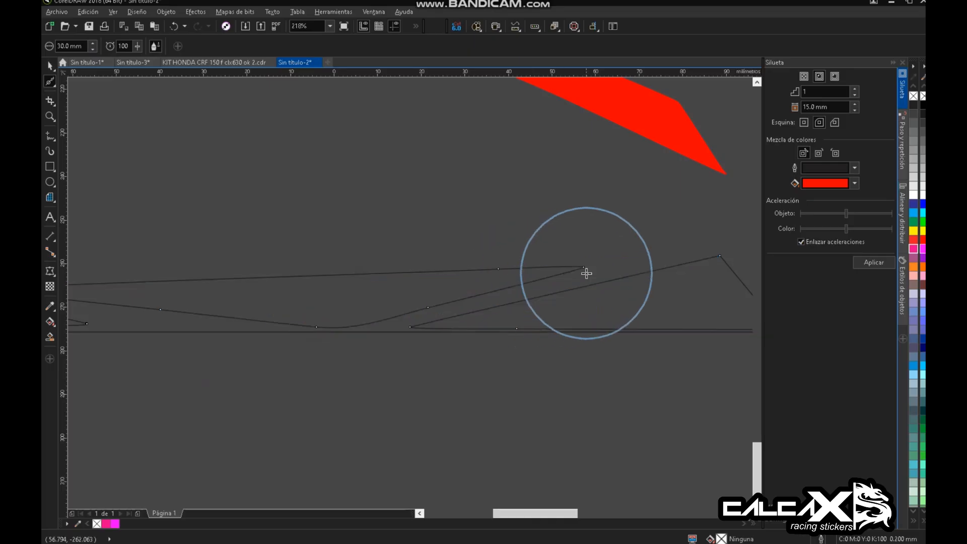
scroll(586, 273, down, 2)
mouse_move(383, 274)
mouse_down()
mouse_move(324, 287)
mouse_move(379, 271)
mouse_up()
mouse_move(619, 281)
mouse_down()
mouse_move(656, 282)
mouse_move(675, 301)
mouse_move(691, 295)
mouse_move(581, 314)
mouse_up()
drag(677, 292, 171, 293)
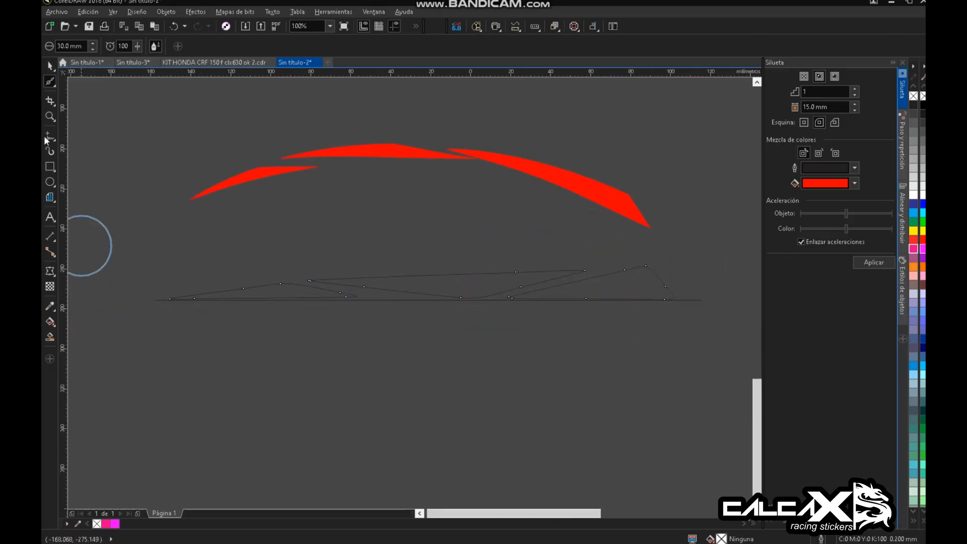
- Fill the combined triangle shape with red
click(50, 65)
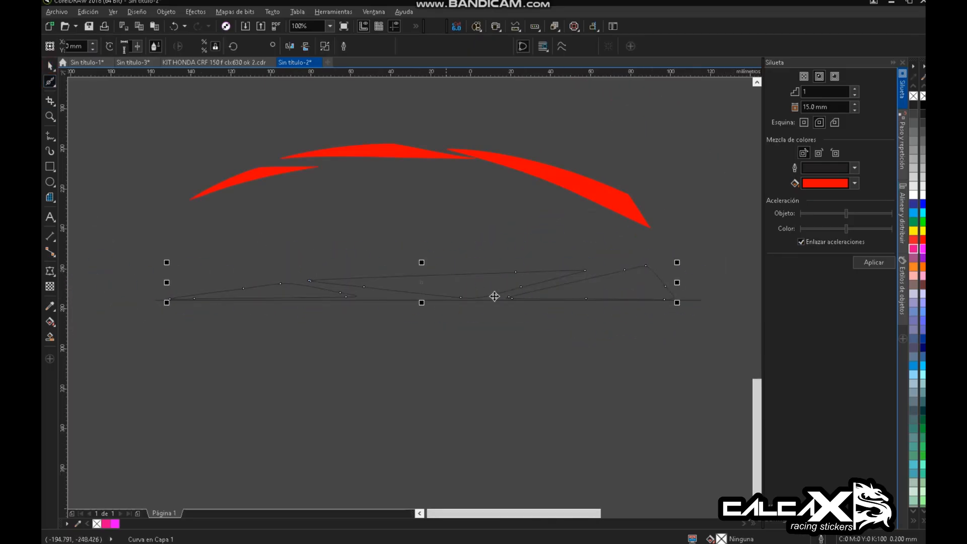
click(922, 241)
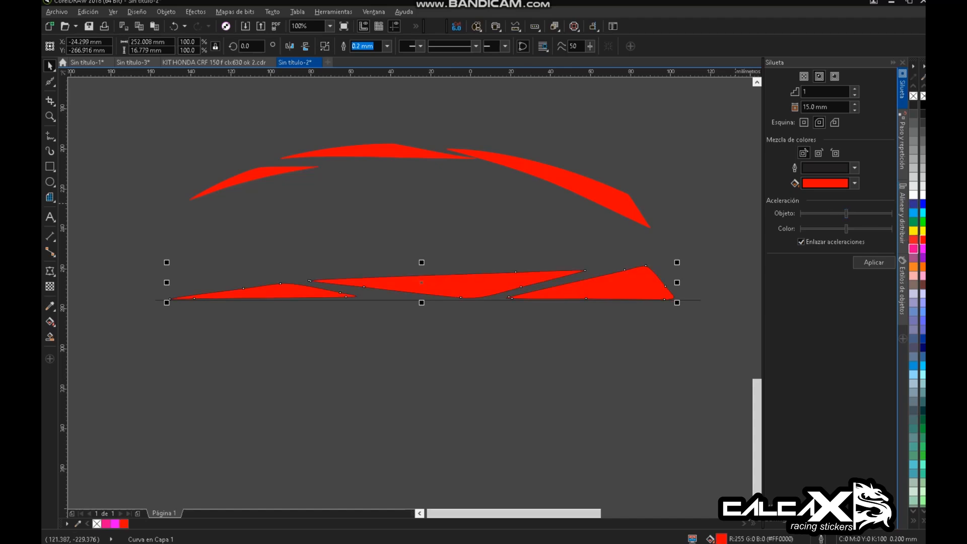
click(682, 277)
- Delete the horizontal baseline and the three old curved red pieces above the new shape
scroll(684, 280, down, 2)
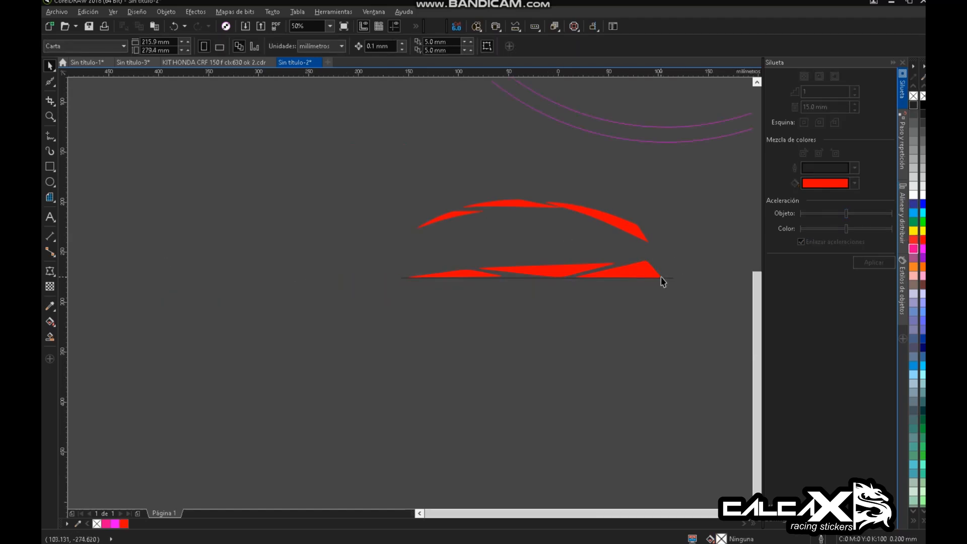
click(663, 278)
drag(675, 259, 402, 171)
key(Delete)
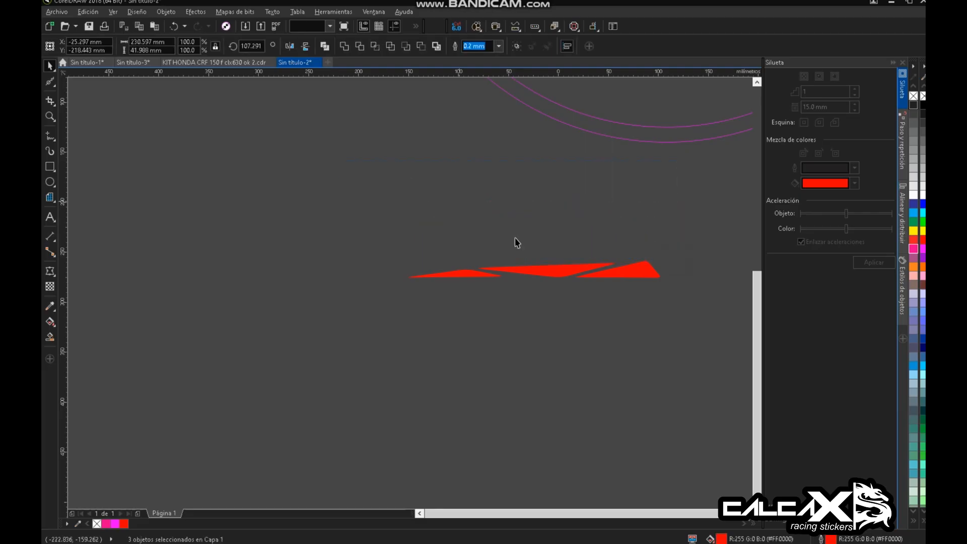
scroll(524, 261, down, 1)
key(F2)
drag(420, 279, 739, 55)
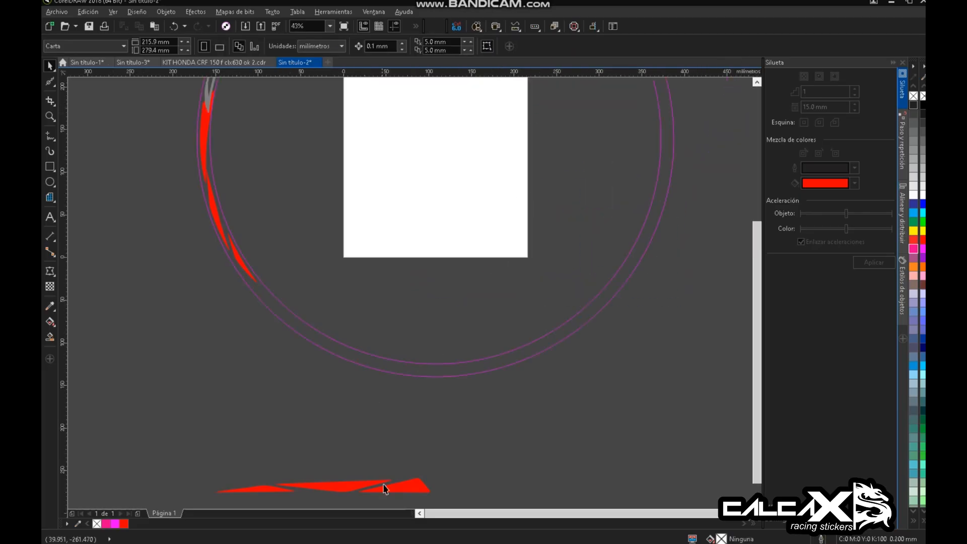
- Move the red triangular shape up inside the rim circles, just beneath the page, and keep it selected
drag(383, 488, 494, 288)
scroll(503, 300, down, 3)
key(F2)
drag(598, 345, 302, 103)
- Show the Artistic Media (Medios artísticos) settings with their stroke list
click(901, 287)
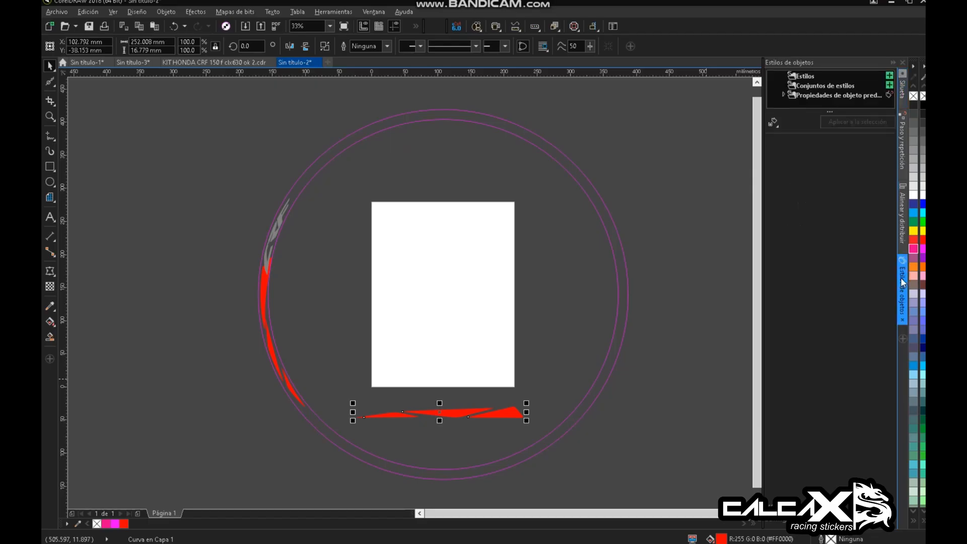
click(902, 326)
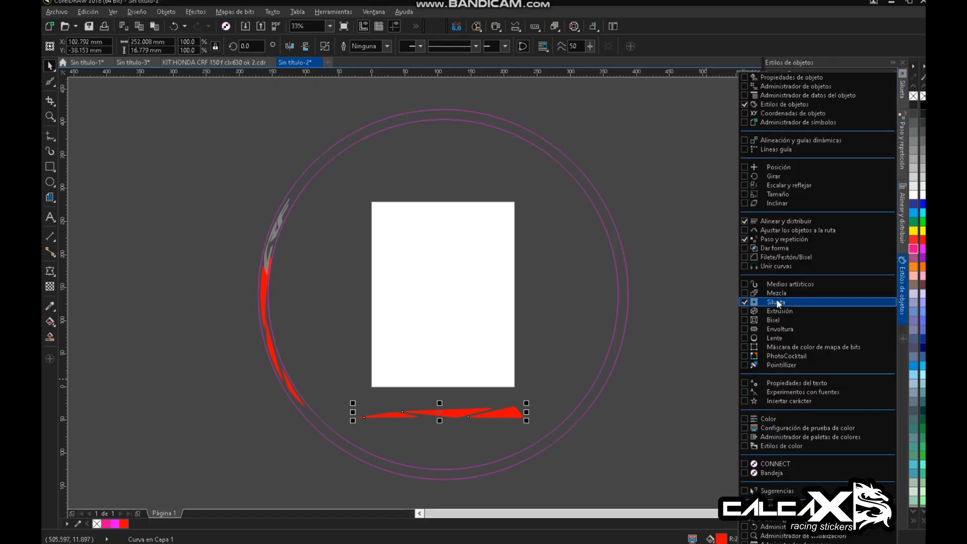
click(778, 283)
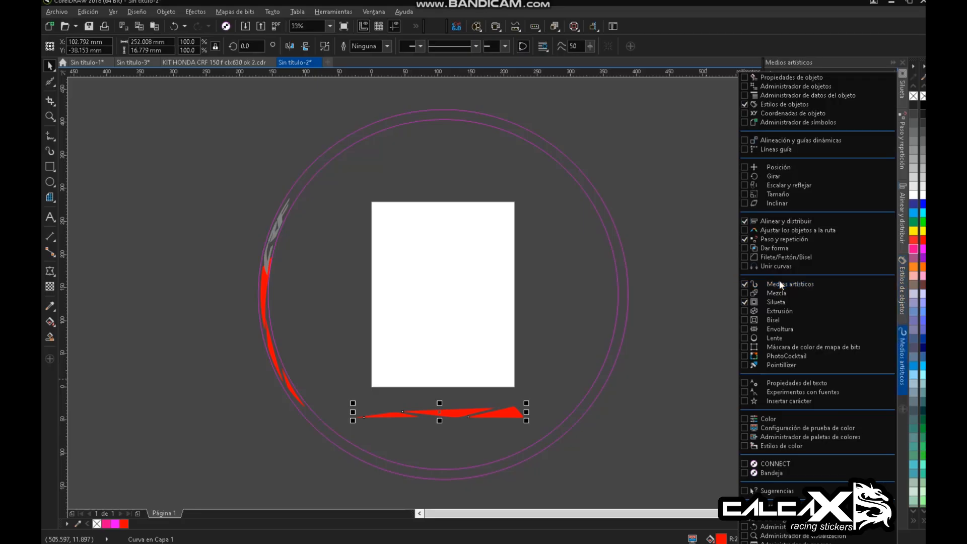
click(901, 346)
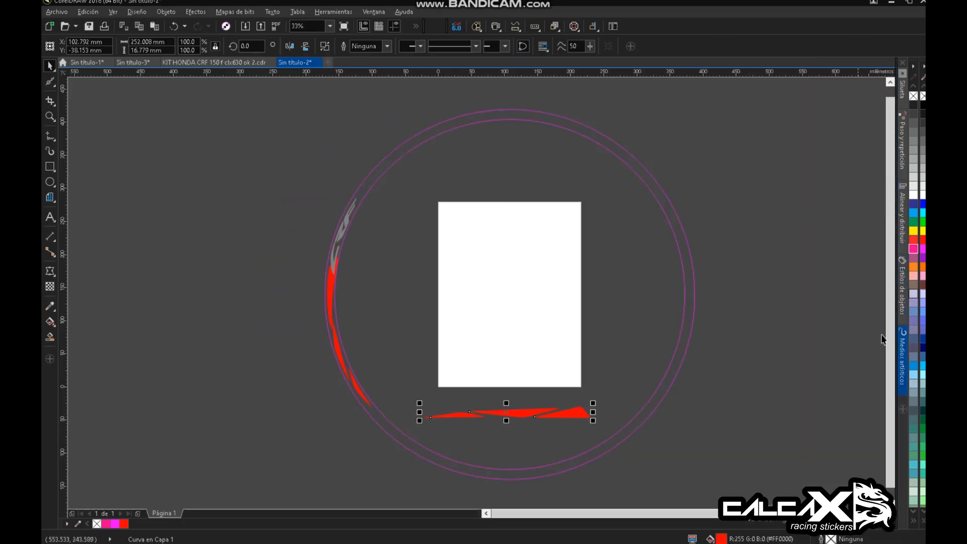
click(901, 346)
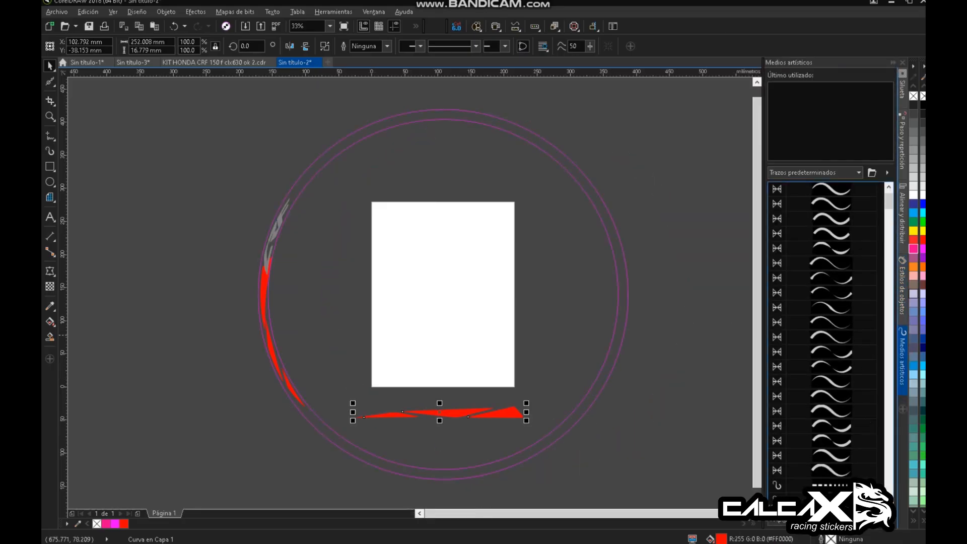
- Save the red triangular shape as a new brush stroke named 9 in CustomMediaStrokes
click(876, 528)
click(474, 296)
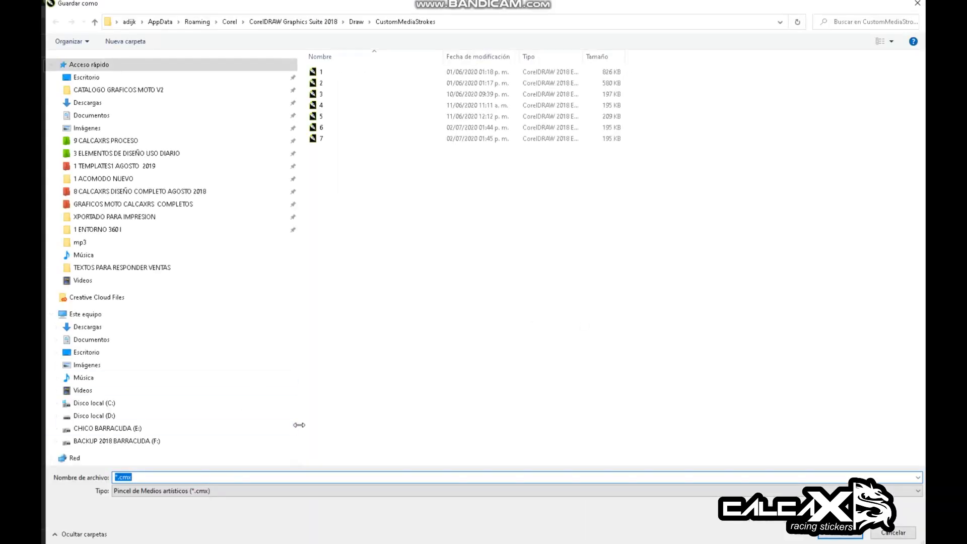
text(9)
key(Return)
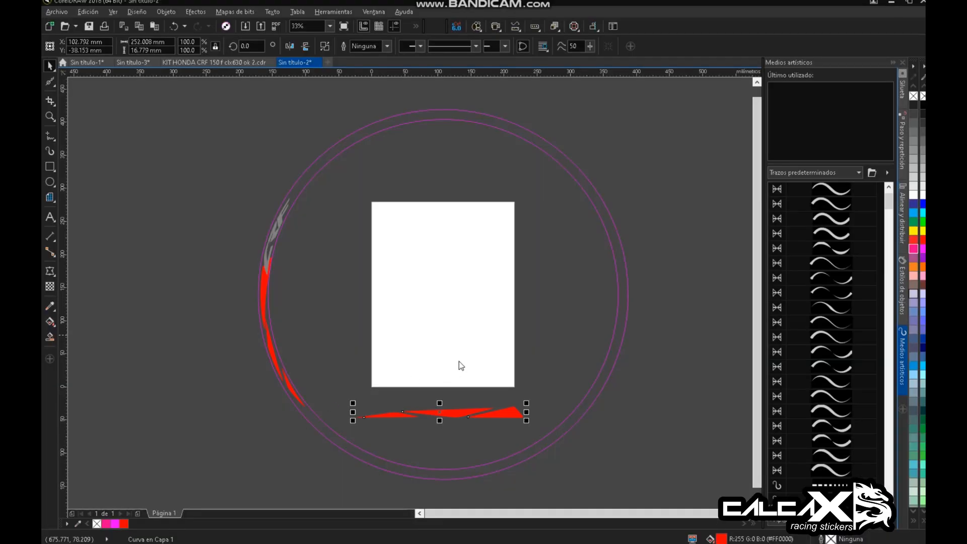
click(486, 327)
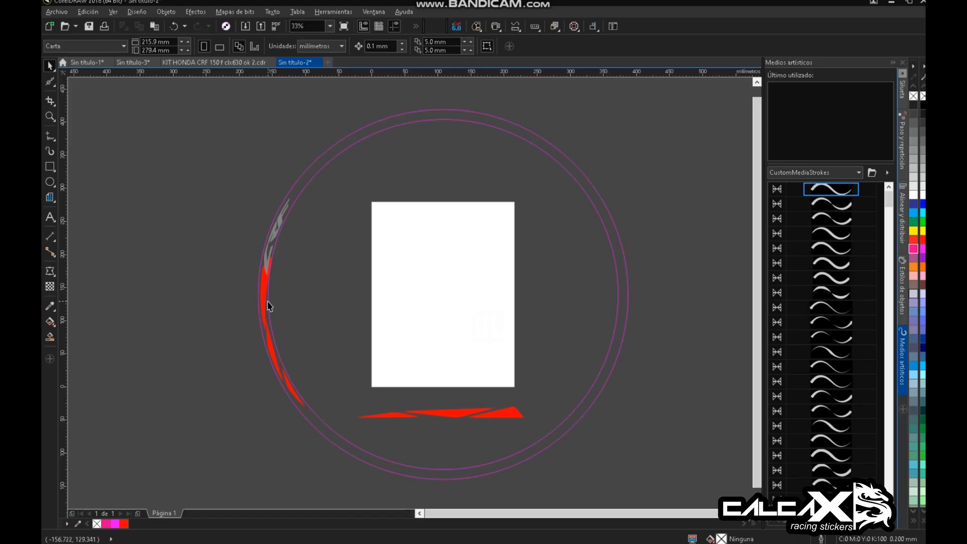
- Switch to File Explorer and search the 1 ACOMODO NUEVO folder for "crf"
key(super+e)
click(84, 180)
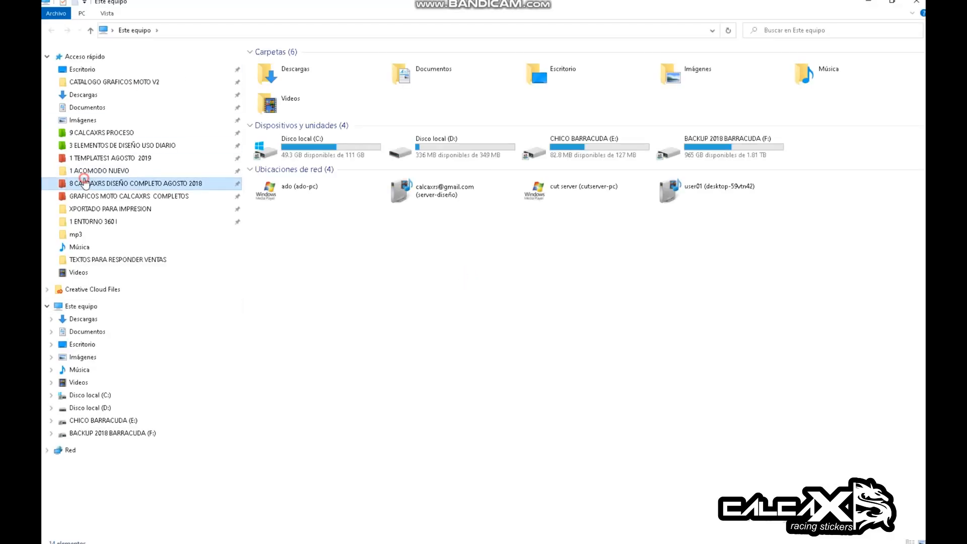
click(85, 171)
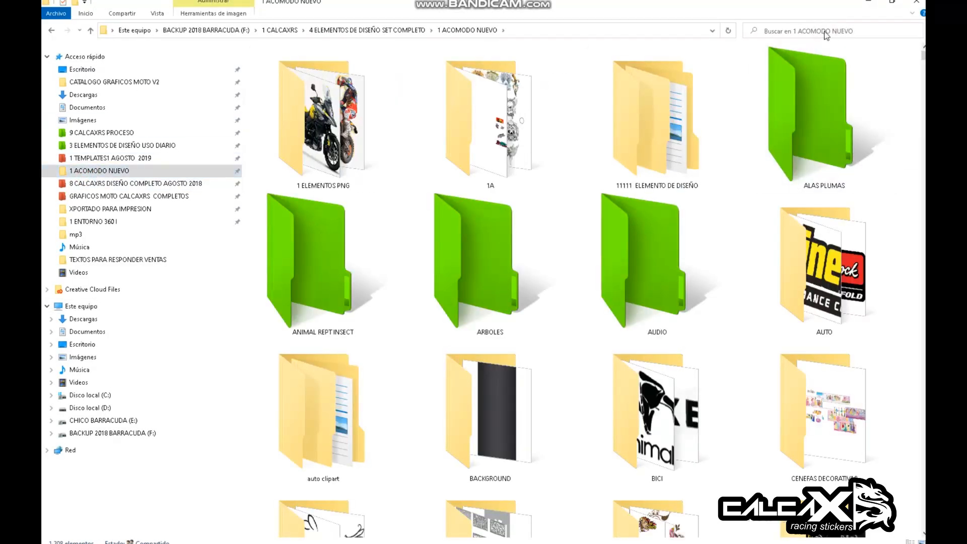
click(826, 31)
text(crf)
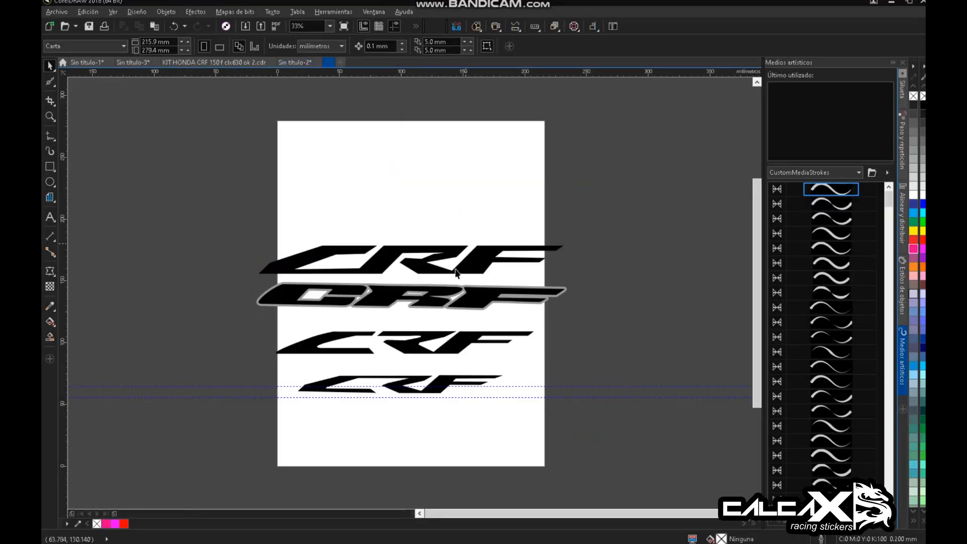
- Copy the uppermost CRF logo from CRF LOGO.cdr into Sin título-2 and place it just above the page
click(476, 266)
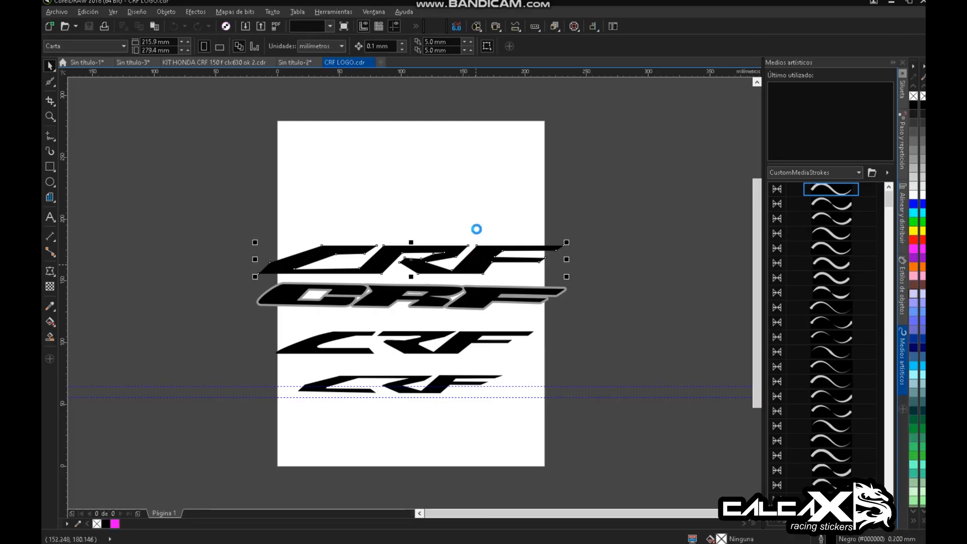
key(ctrl+Tab)
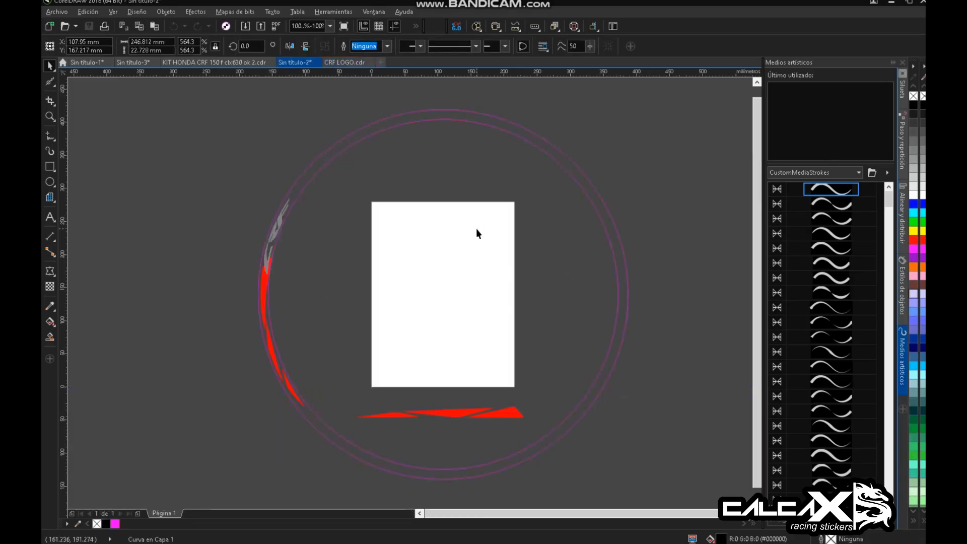
key(ctrl+v)
drag(483, 272, 492, 179)
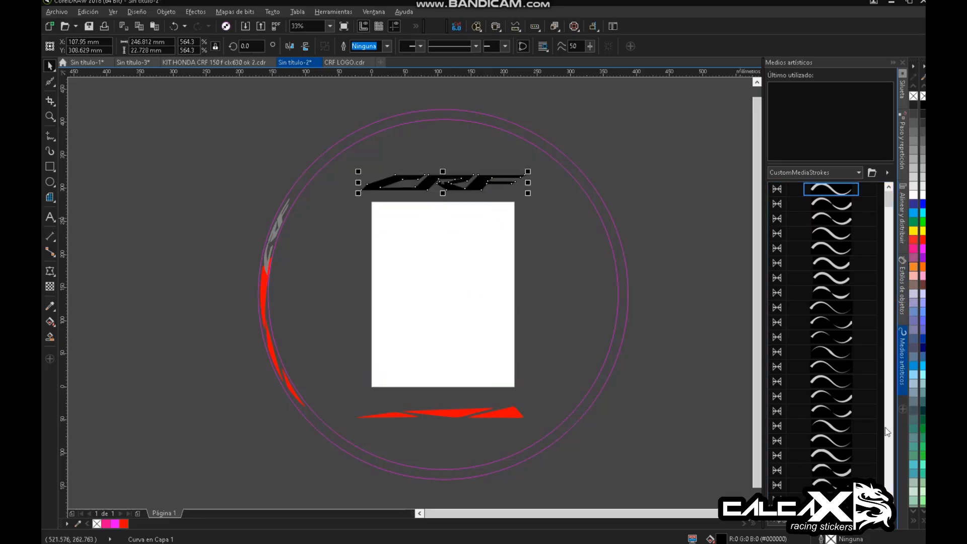
- Save the pasted CRF logo as a new brush stroke named 8 in CustomMediaStrokes
click(875, 526)
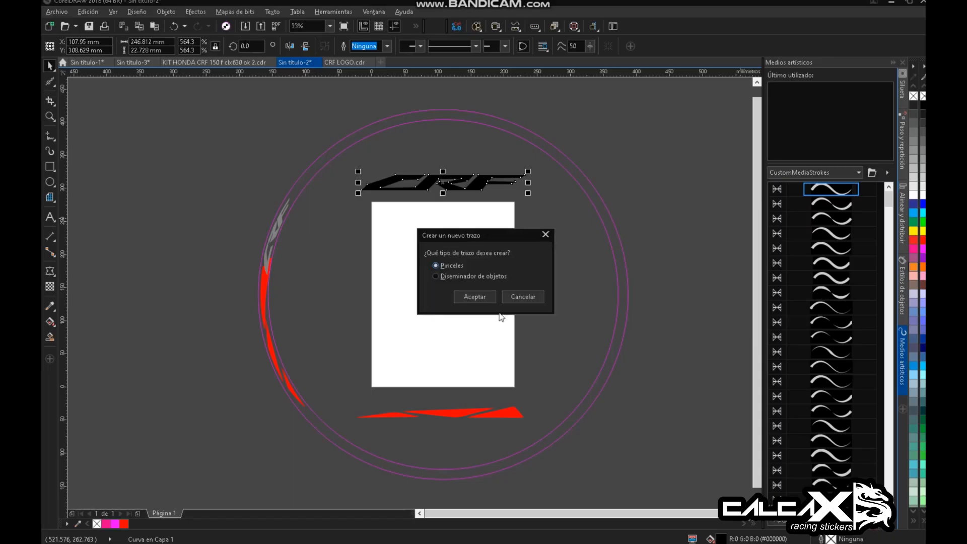
click(480, 296)
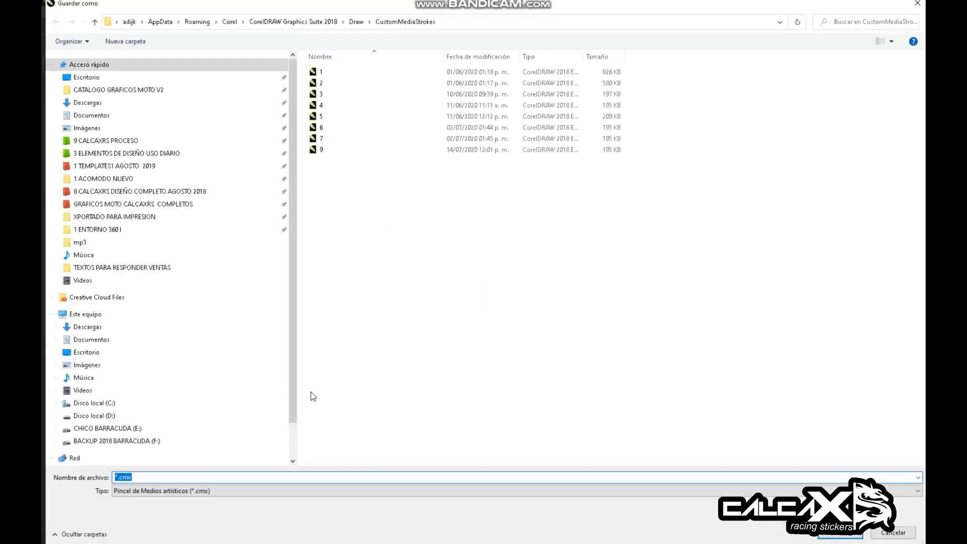
text(10)
key(BackSpace)
key(BackSpace)
text(8)
key(Return)
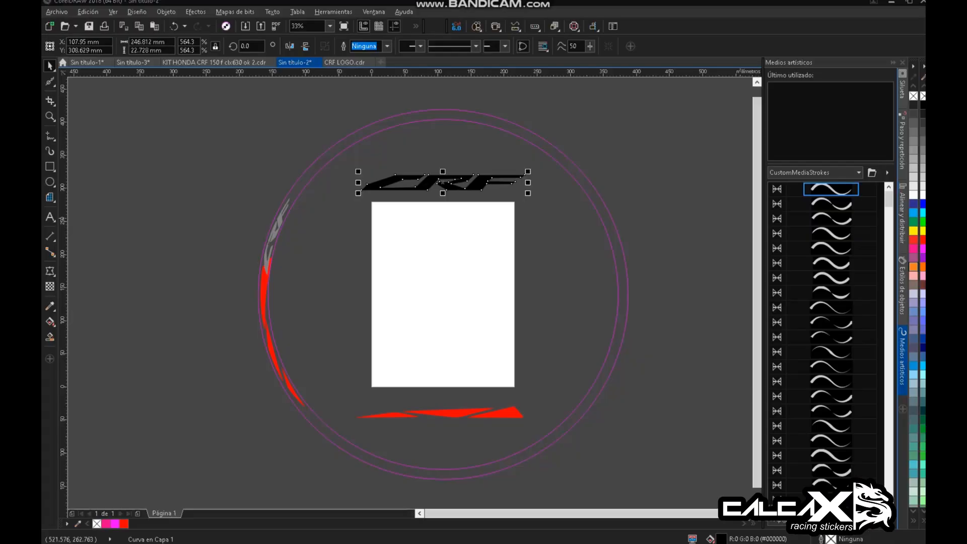
click(381, 301)
- Draw two straight guide lines across the lower rim band, about 127 mm wide on the left and 164 mm wide on the right
drag(464, 448, 209, 181)
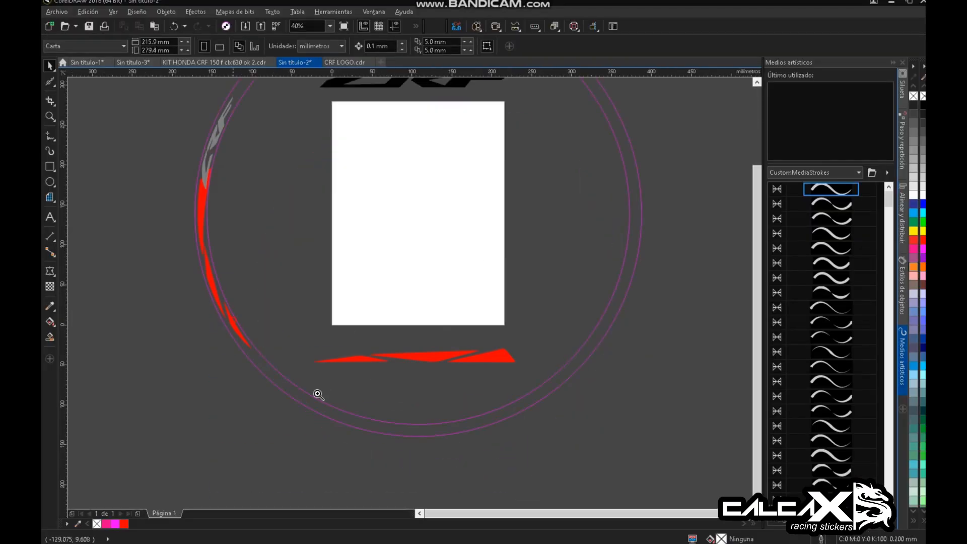
drag(232, 319, 587, 491)
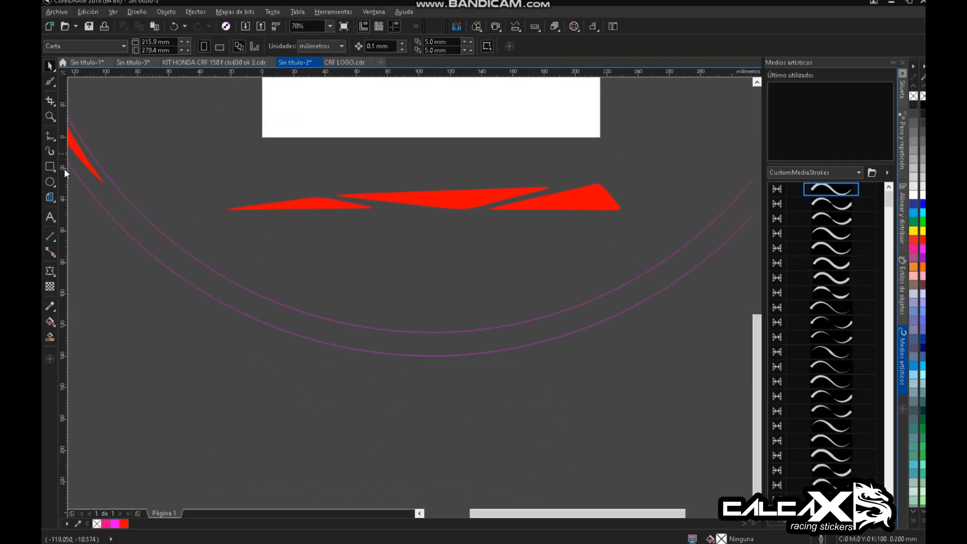
click(52, 139)
mouse_move(141, 236)
mouse_down()
mouse_move(155, 271)
mouse_move(302, 342)
mouse_move(552, 343)
mouse_move(618, 321)
mouse_move(627, 300)
mouse_up()
key(F3)
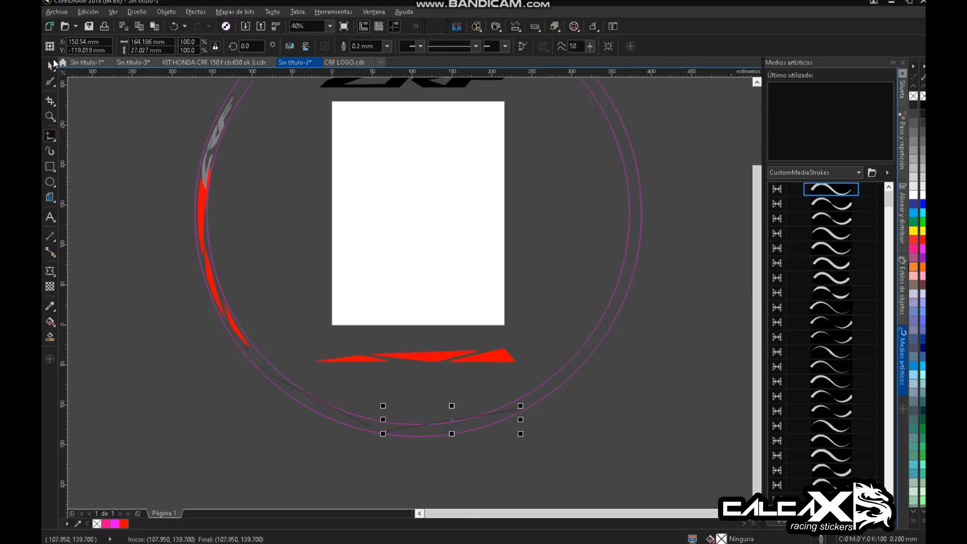
- Move the curved grey and red pieces about 81 mm left, outside the rim circles
click(164, 137)
drag(130, 372, 297, 96)
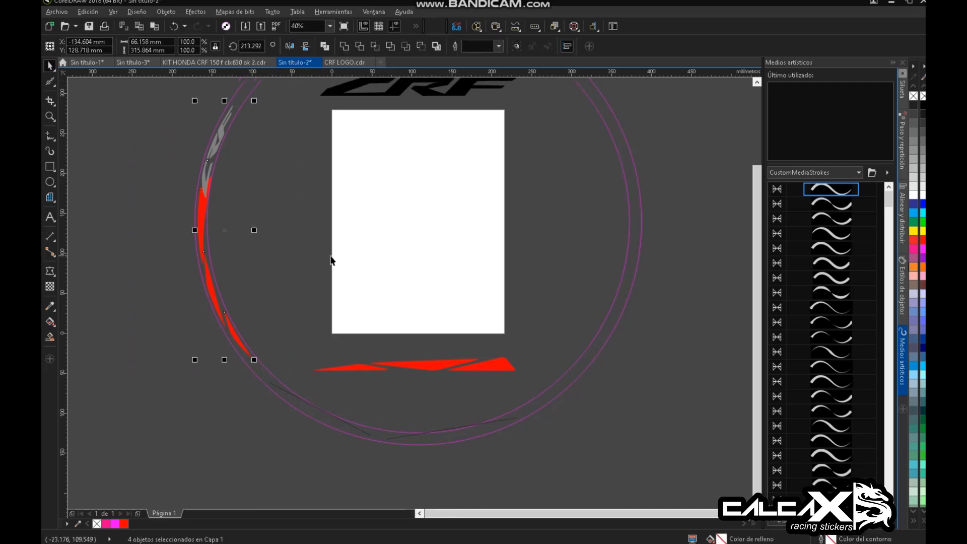
drag(226, 231, 161, 231)
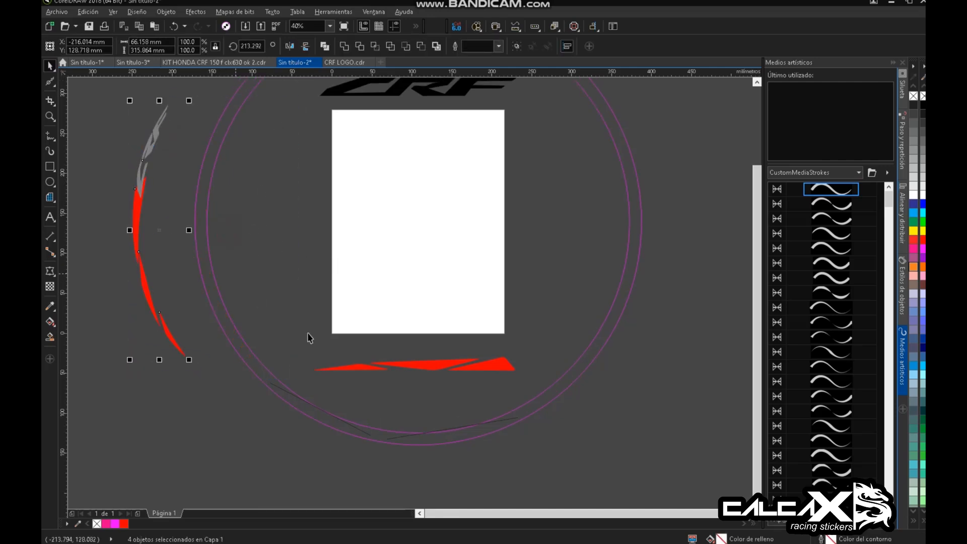
- Apply the custom red triangle brush stroke to the left straight line on the lower rim band
key(F2)
drag(233, 327, 591, 476)
click(306, 347)
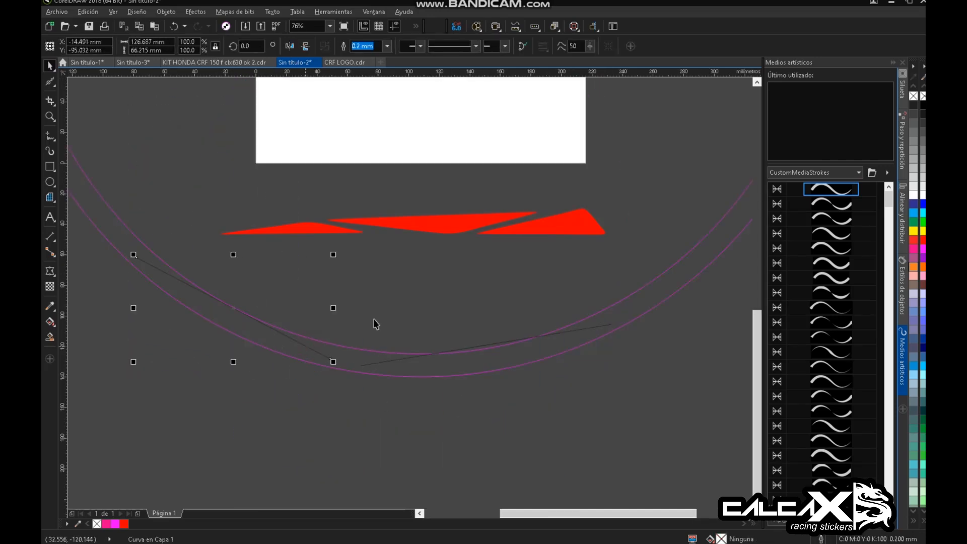
click(887, 172)
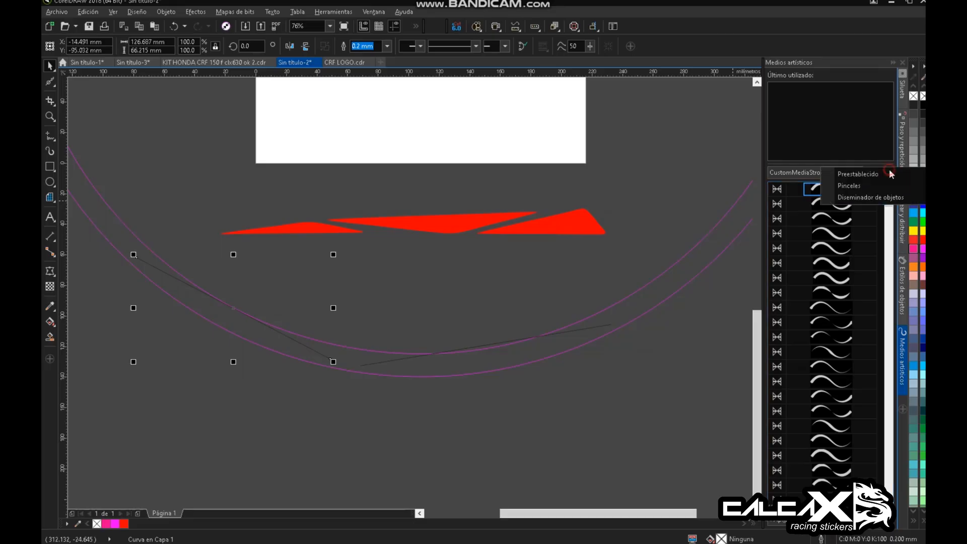
click(874, 199)
scroll(886, 217, down, 10)
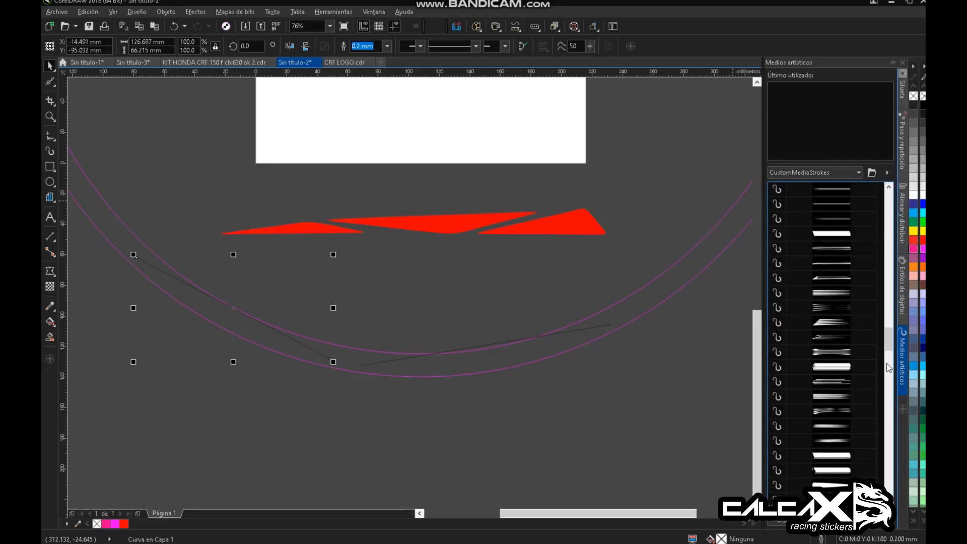
mouse_move(889, 346)
mouse_down()
mouse_move(898, 383)
mouse_move(892, 506)
mouse_up()
click(831, 498)
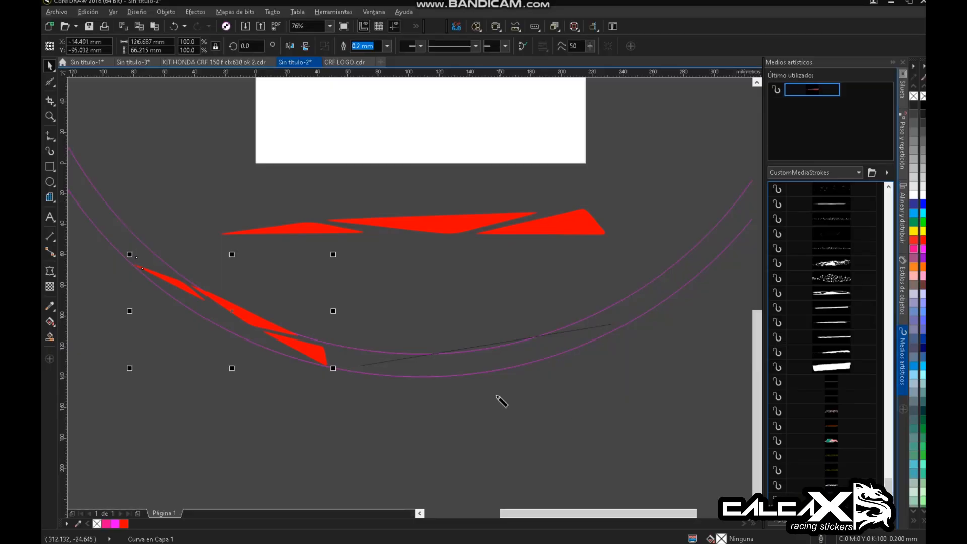
- Apply the custom CRF logo brush stroke to the right straight line on the lower rim band
click(50, 66)
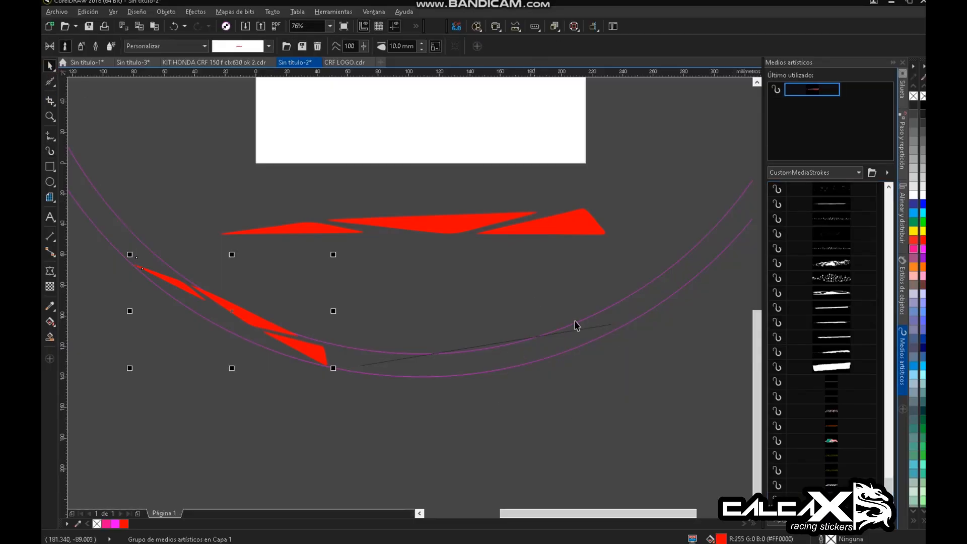
click(577, 326)
click(606, 325)
click(830, 486)
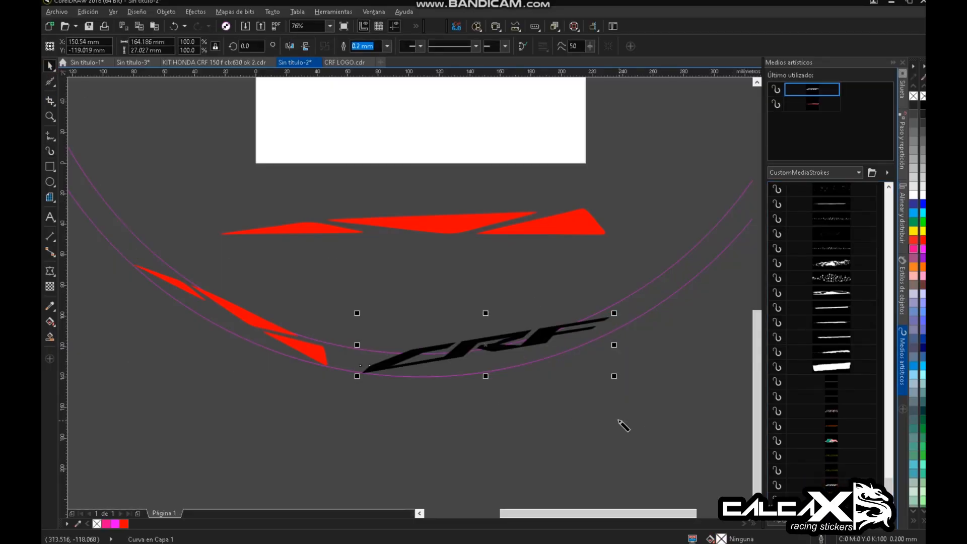
- Select all nodes of the CRF logo stroke's control line with the Shape tool
click(50, 81)
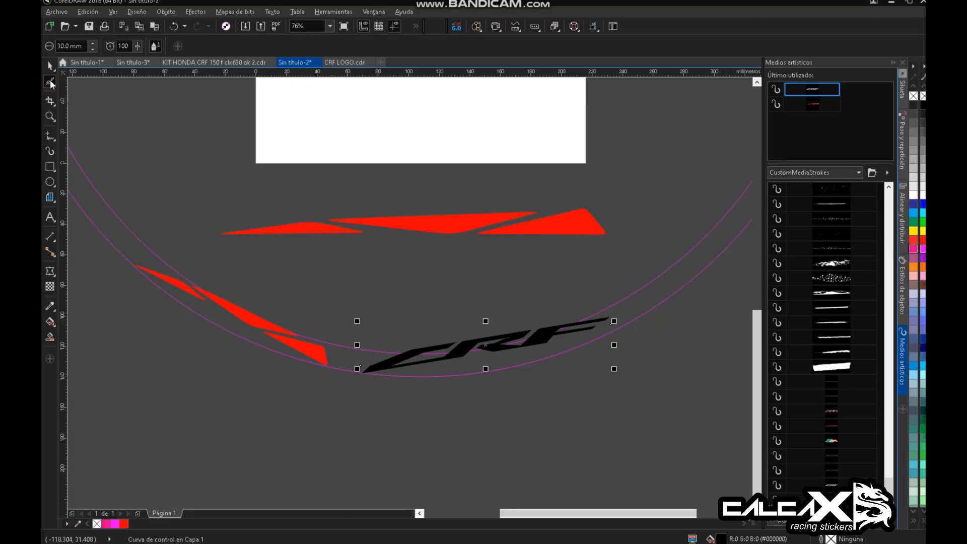
key(F10)
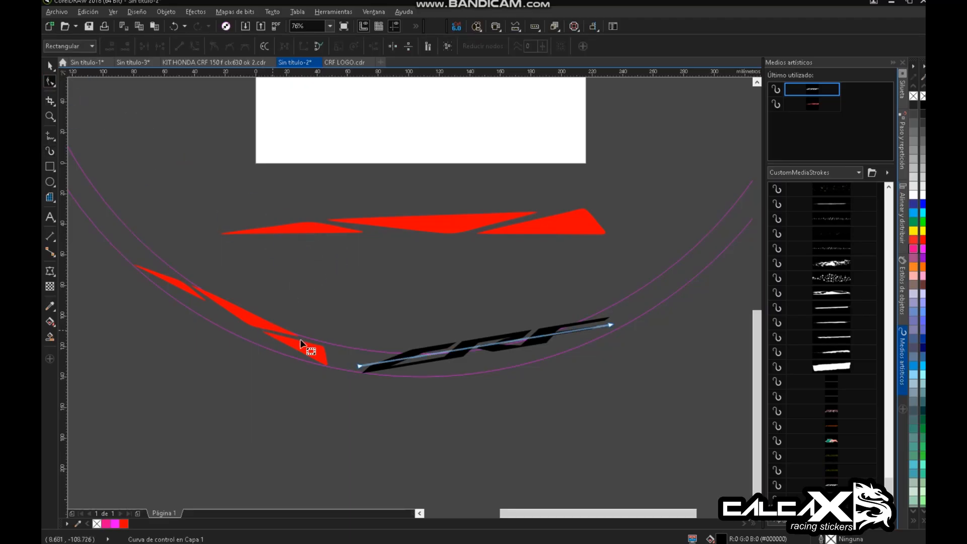
key(Escape)
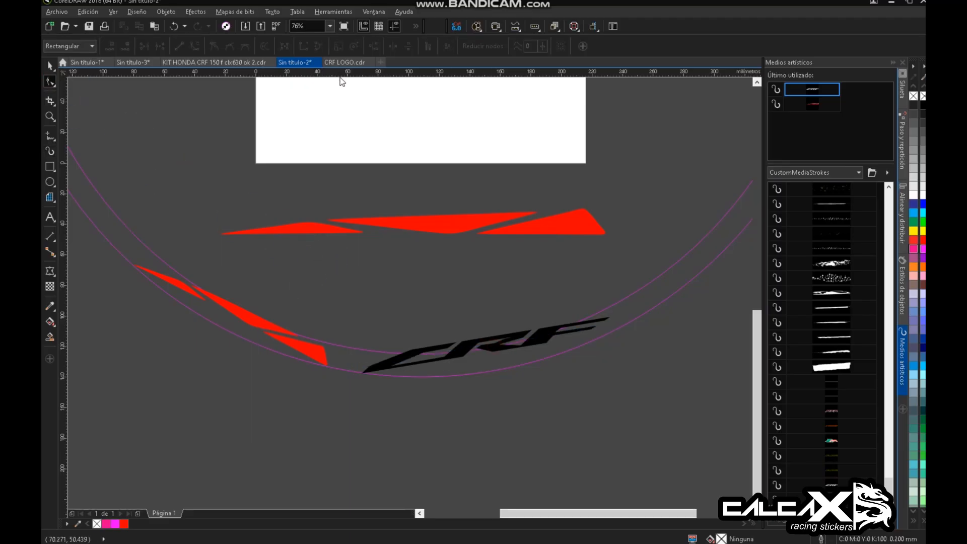
click(493, 345)
click(444, 50)
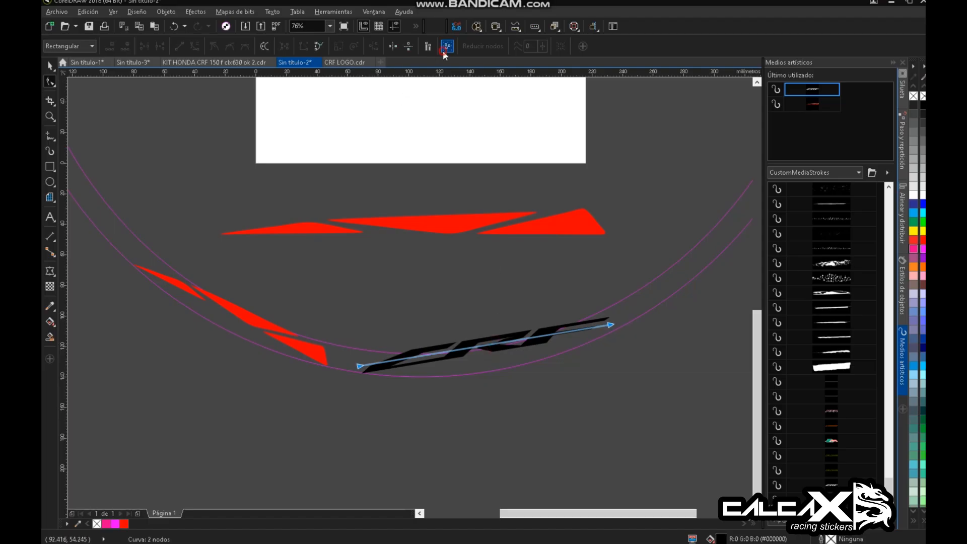
- Select all nodes of the red triangle stroke's control line and bend it down to follow the outer rim circle
click(238, 319)
key(Escape)
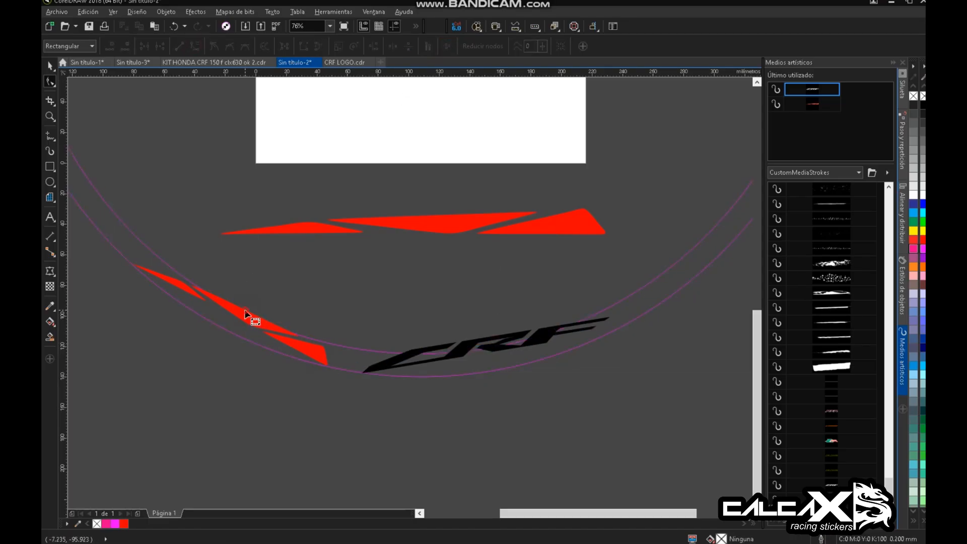
click(249, 316)
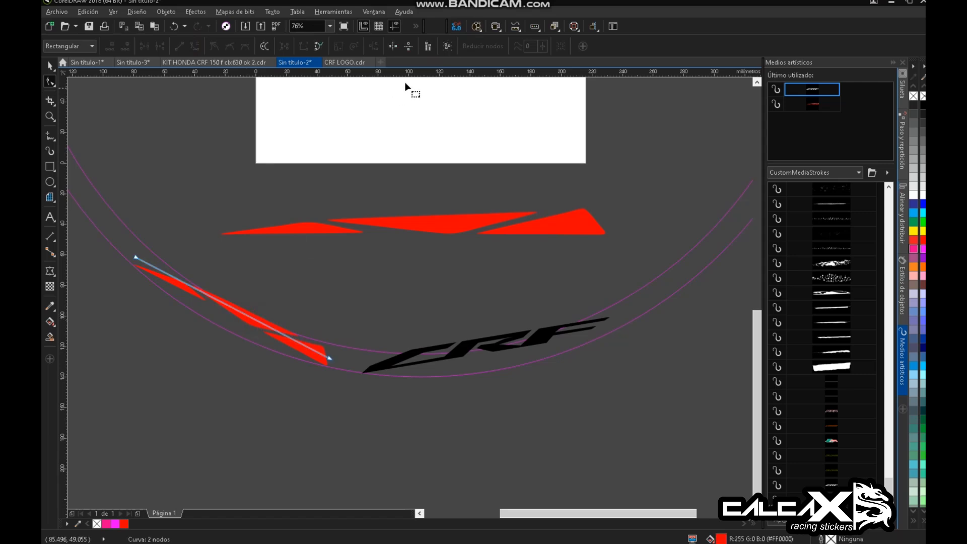
click(448, 46)
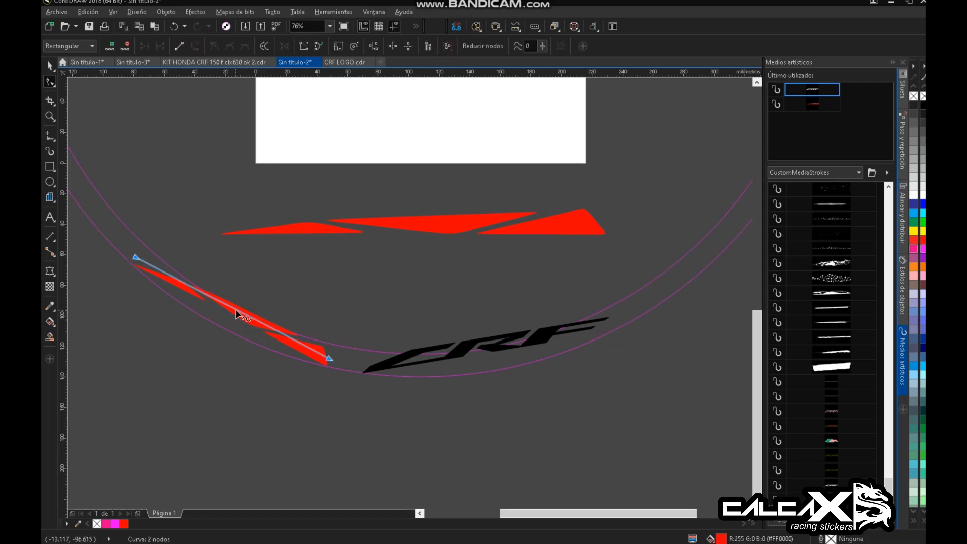
drag(236, 314, 236, 338)
key(Escape)
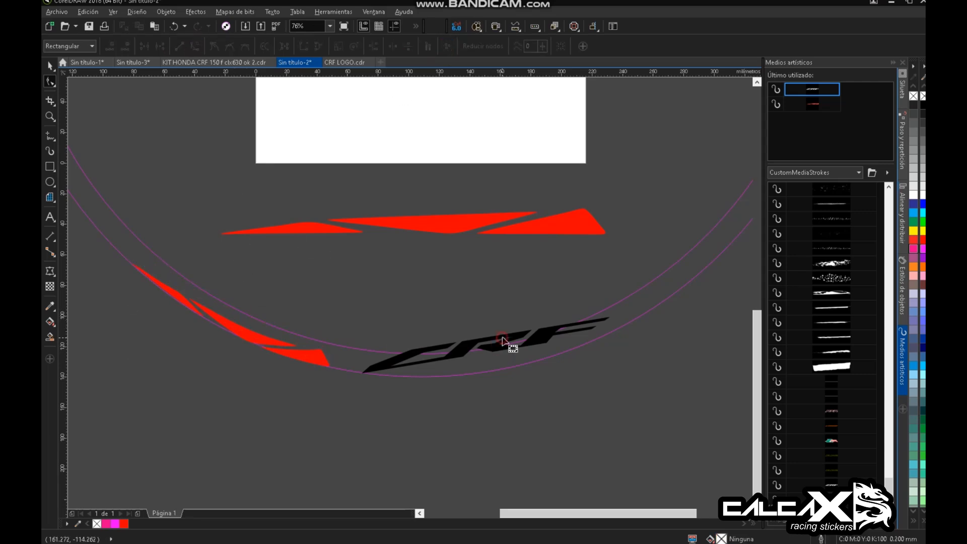
- Bend the CRF logo stroke's control line along the lower rim band and adjust both its end nodes
click(517, 341)
drag(514, 338, 513, 359)
drag(610, 325, 607, 321)
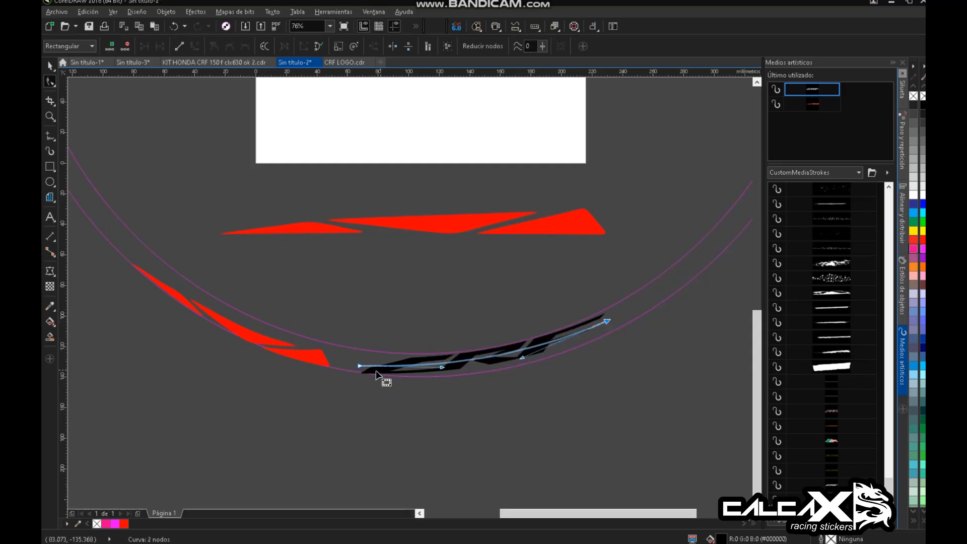
drag(359, 366, 362, 362)
drag(473, 357, 478, 361)
- Set the CRF logo stroke's width to 13.5 mm
click(52, 66)
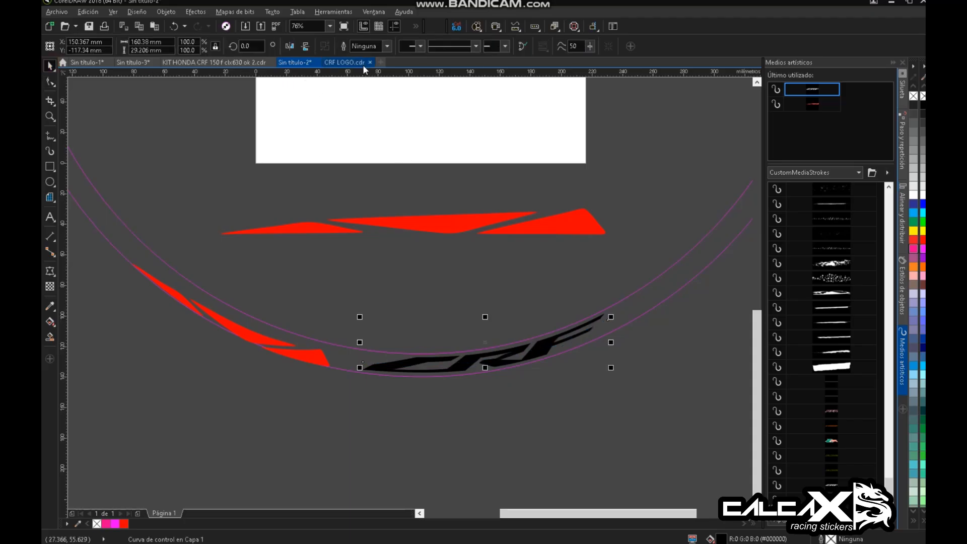
click(468, 369)
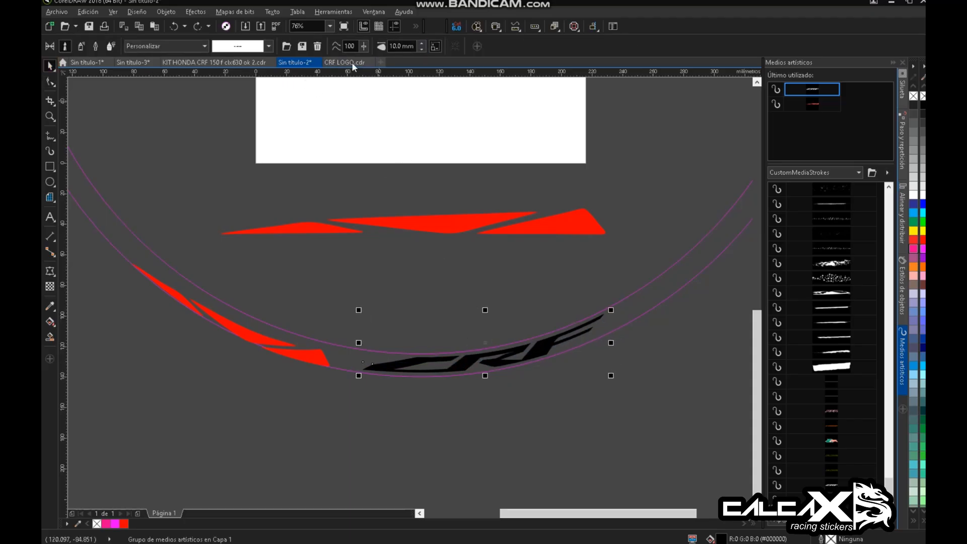
click(421, 44)
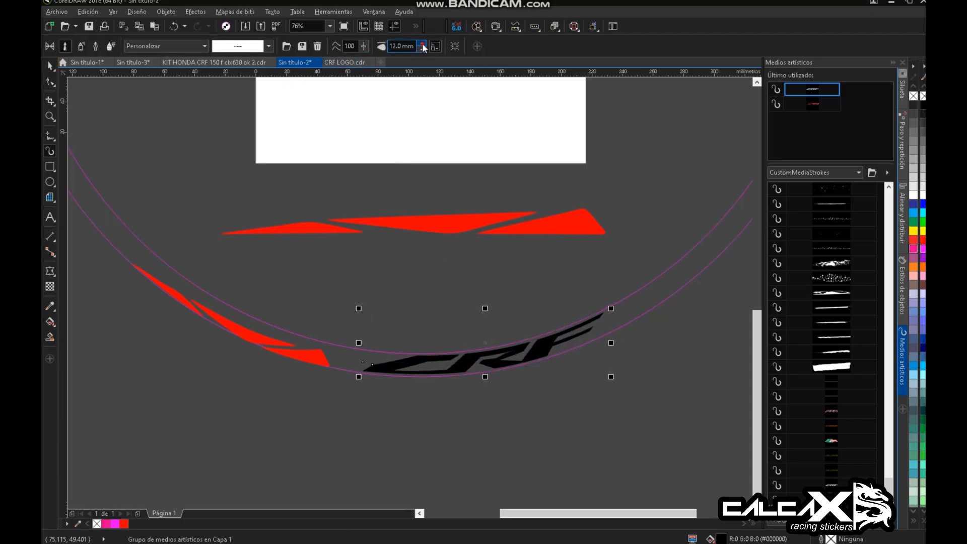
click(422, 44)
click(422, 44)
- Stretch the red triangle stroke so one end meets the CRF logo and the other reaches further up the rim band
click(53, 81)
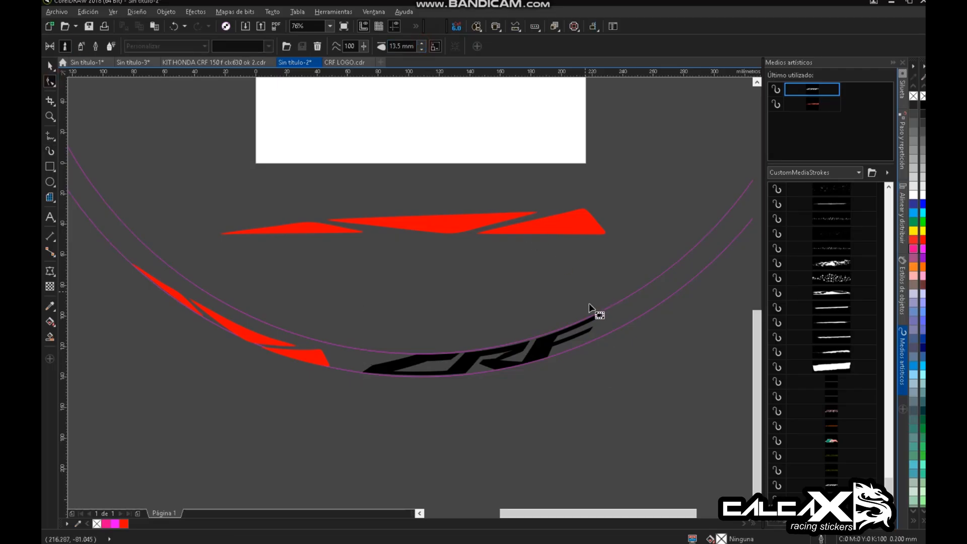
click(322, 357)
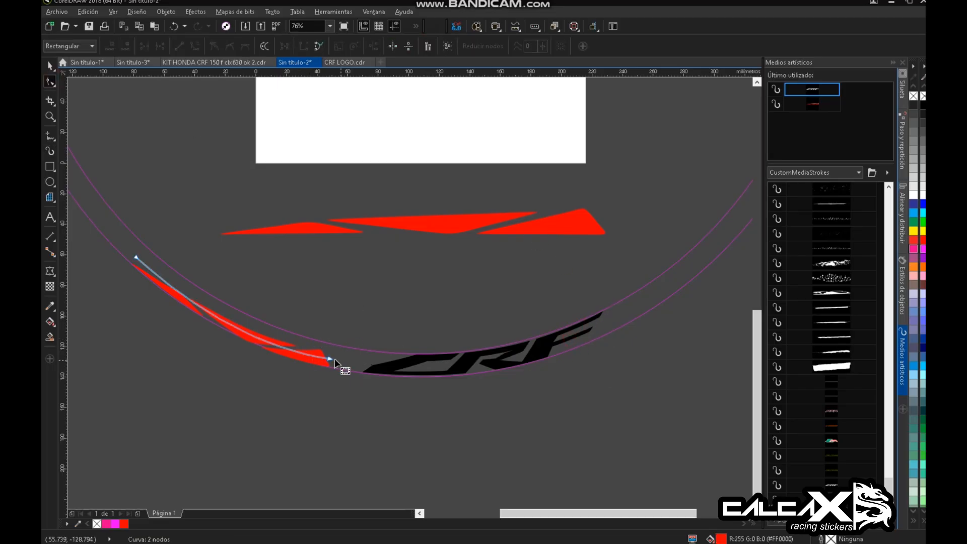
drag(332, 359, 357, 362)
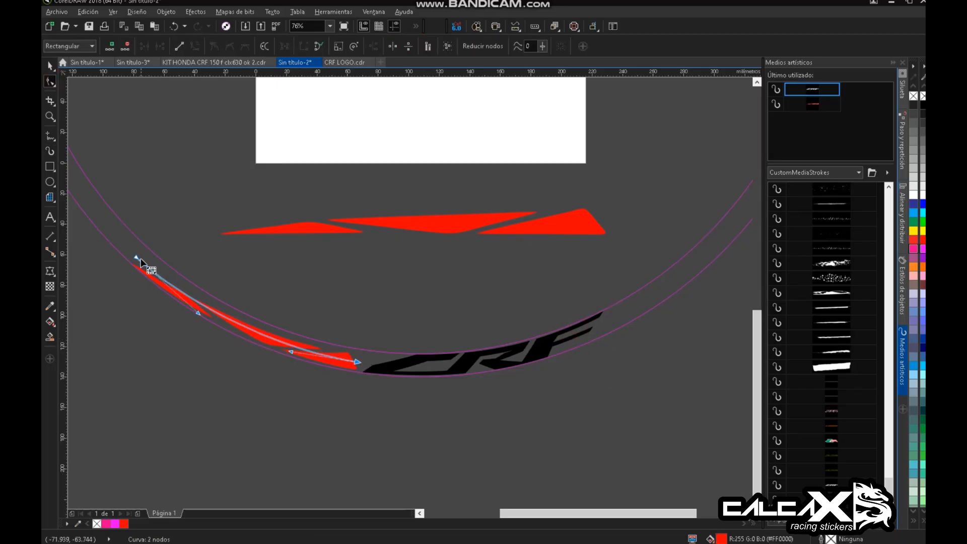
click(136, 257)
drag(135, 255, 104, 229)
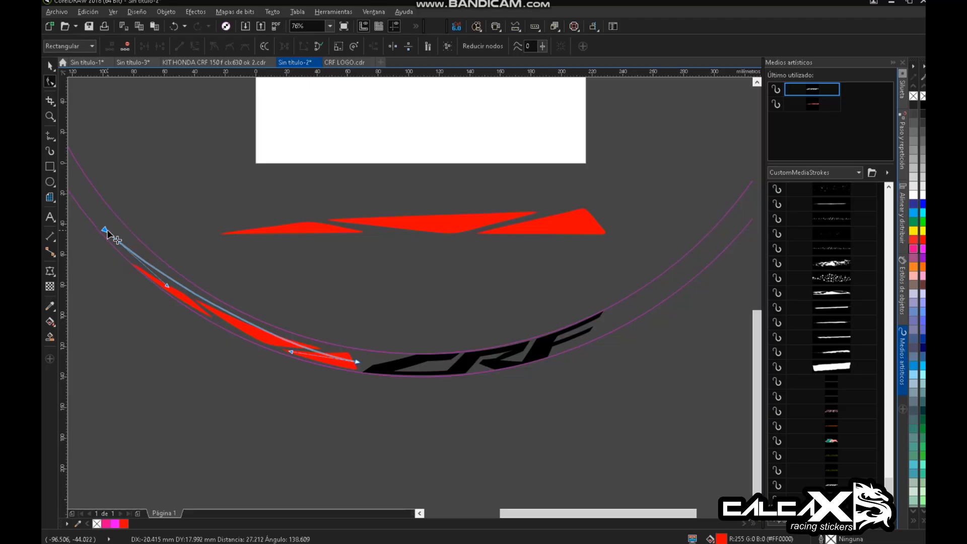
- Set the red triangle stroke's width to 14.0 mm
click(50, 66)
click(50, 150)
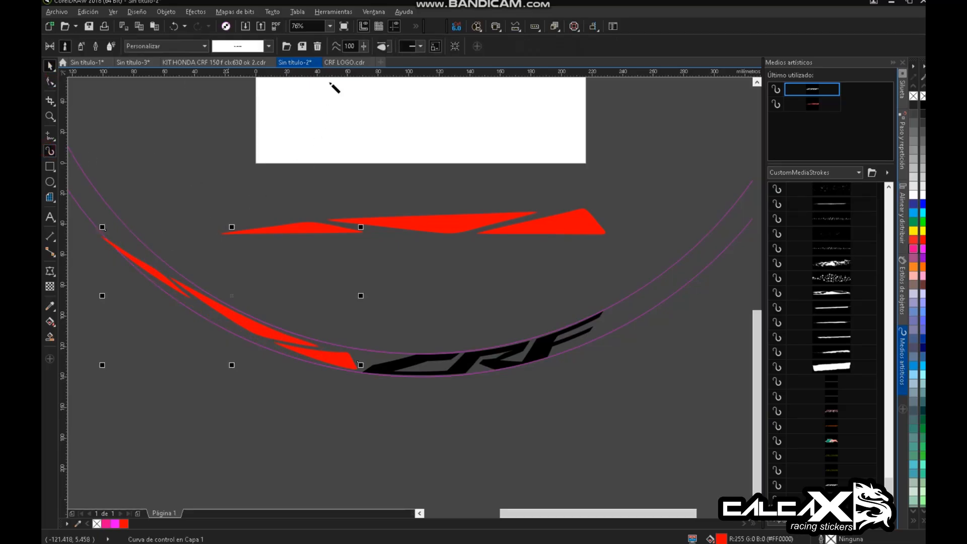
click(423, 44)
click(423, 43)
click(422, 44)
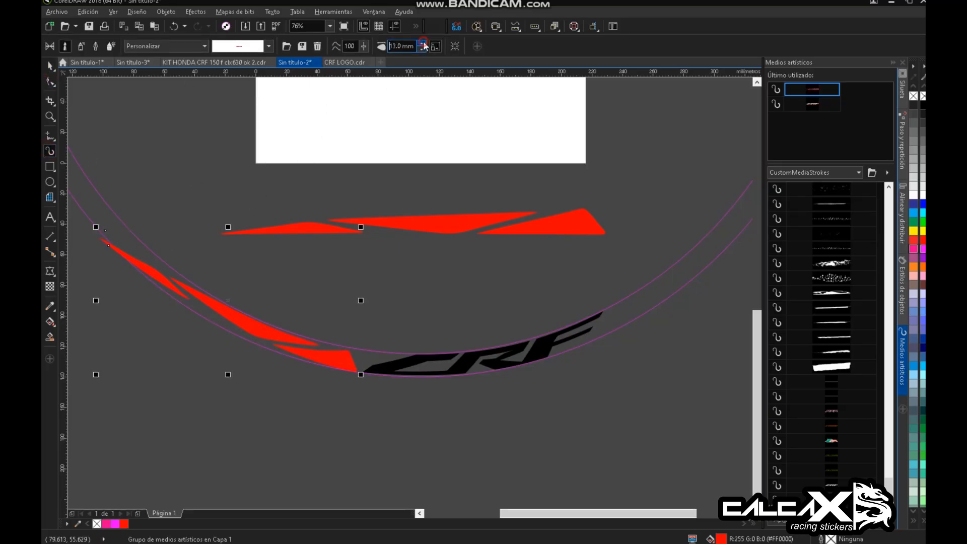
- Refine the red stroke's curvature and end nodes so it fills the rim band and touches the CRF logo
click(49, 81)
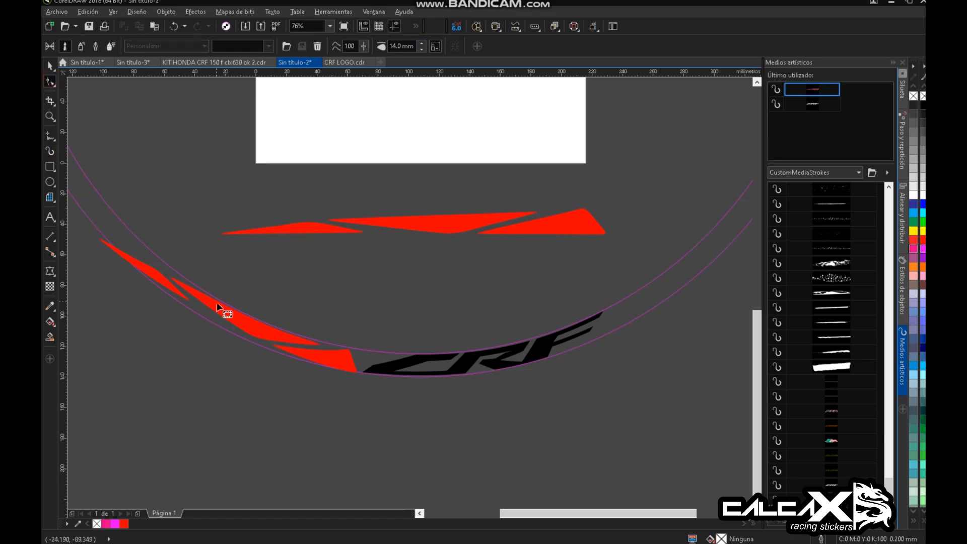
drag(223, 310, 218, 317)
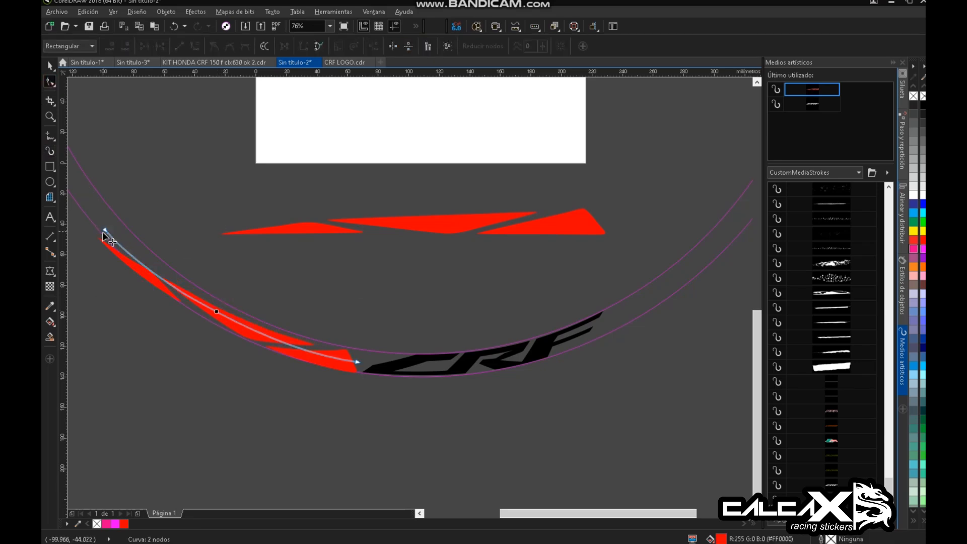
drag(105, 230, 110, 226)
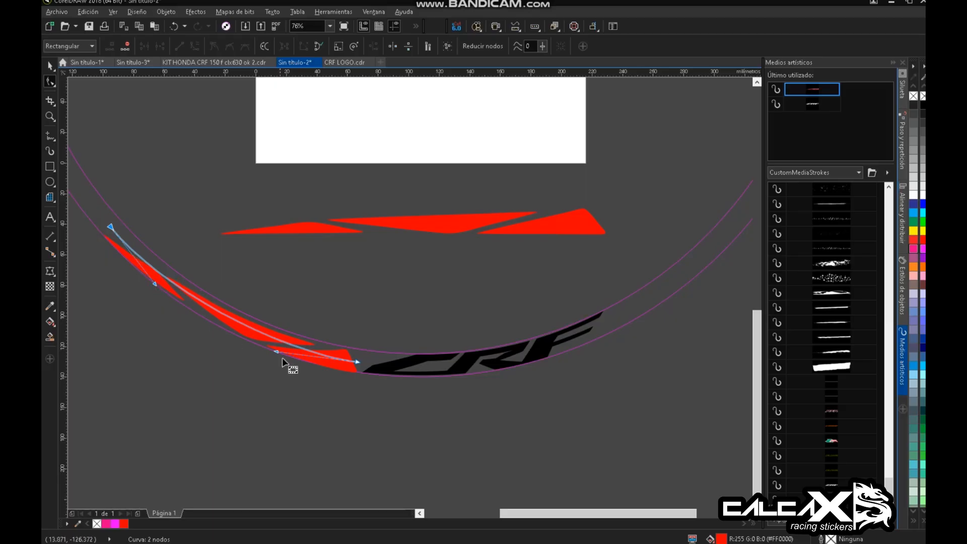
click(245, 328)
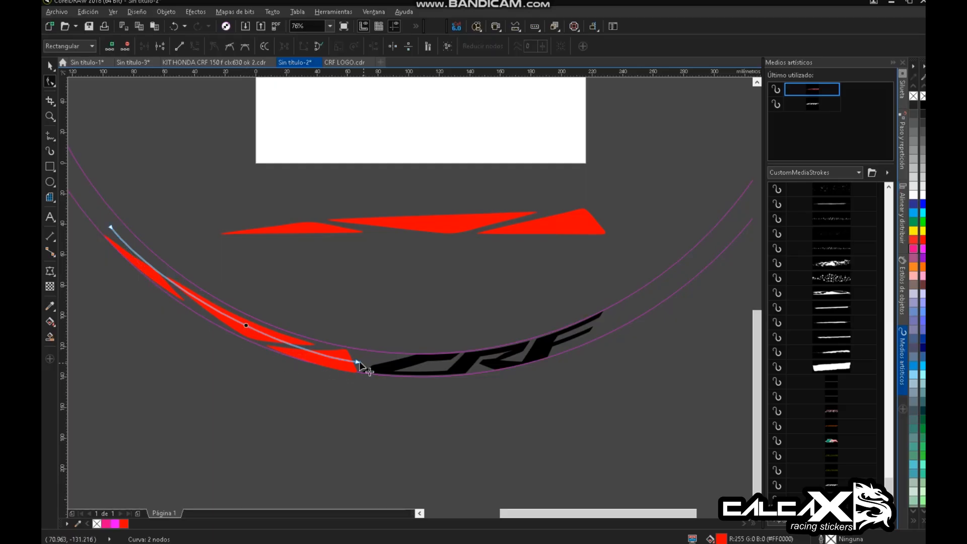
drag(359, 363, 364, 365)
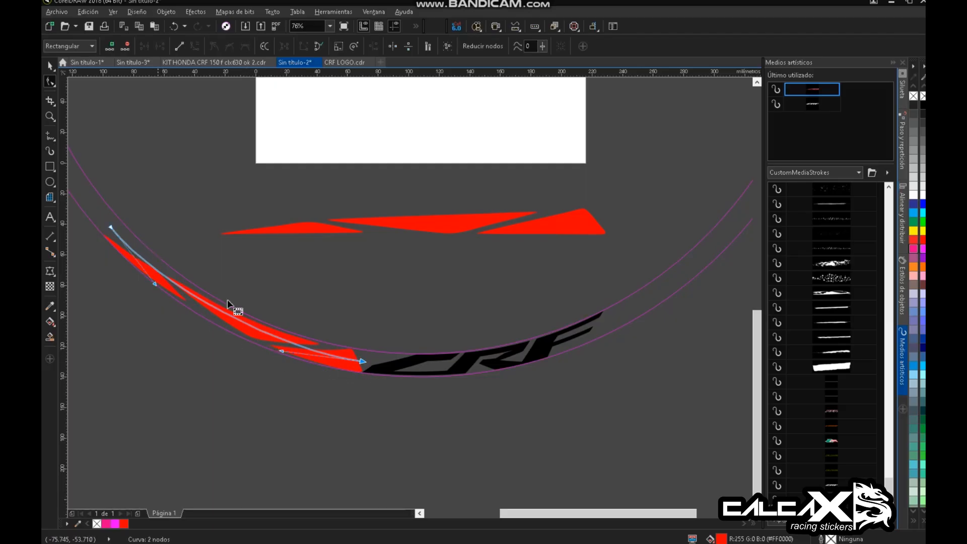
click(235, 320)
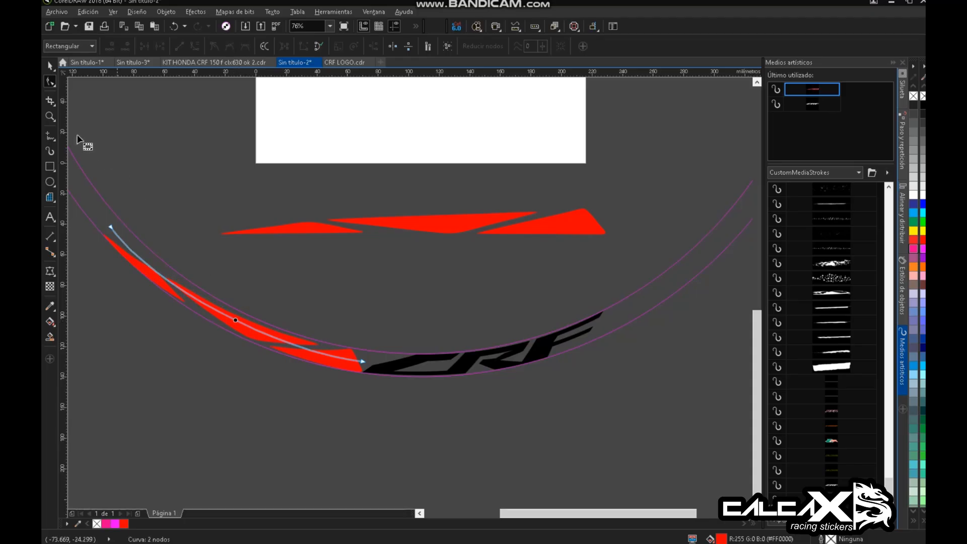
click(49, 66)
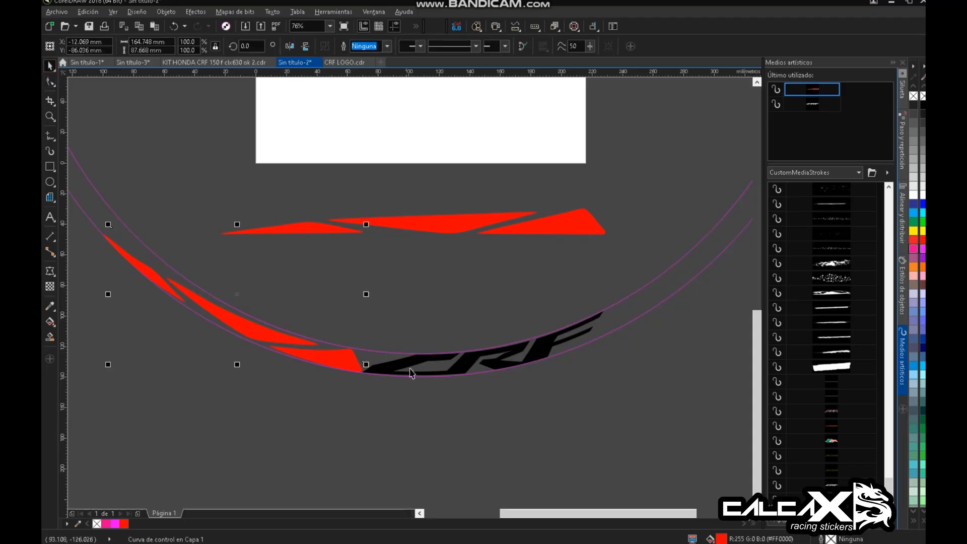
- Shorten the red stroke by pulling in its upper end node and adjust that node's curve handle to the rim band
click(50, 82)
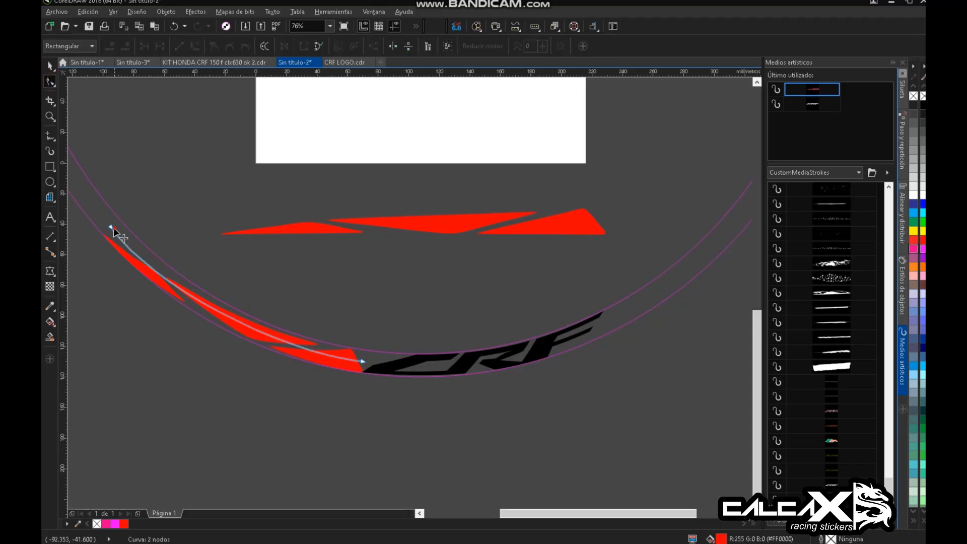
drag(113, 225, 128, 245)
click(177, 303)
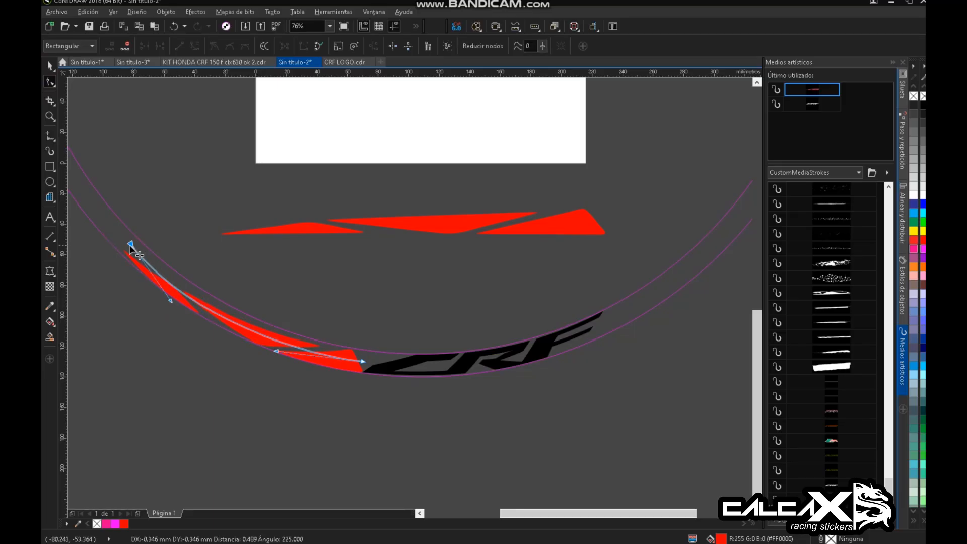
drag(168, 301, 174, 304)
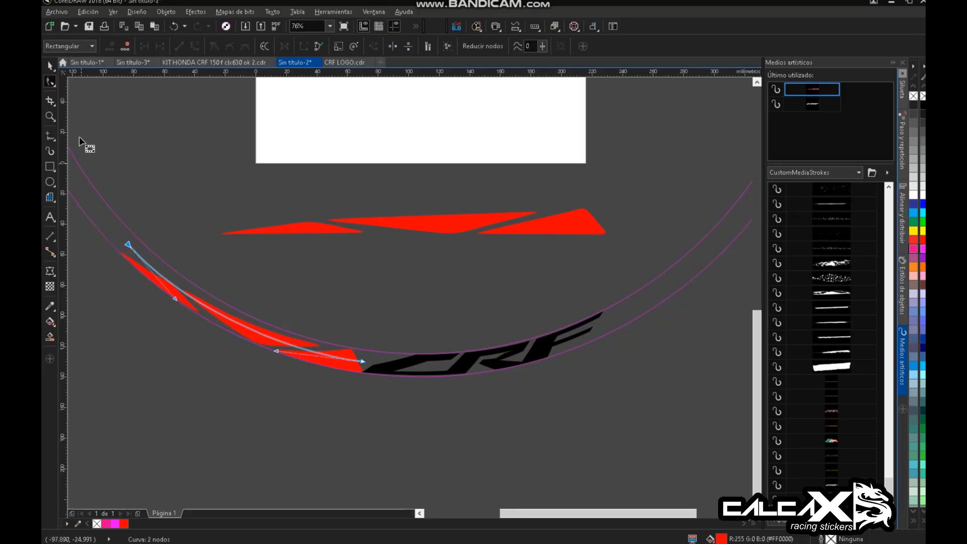
click(50, 65)
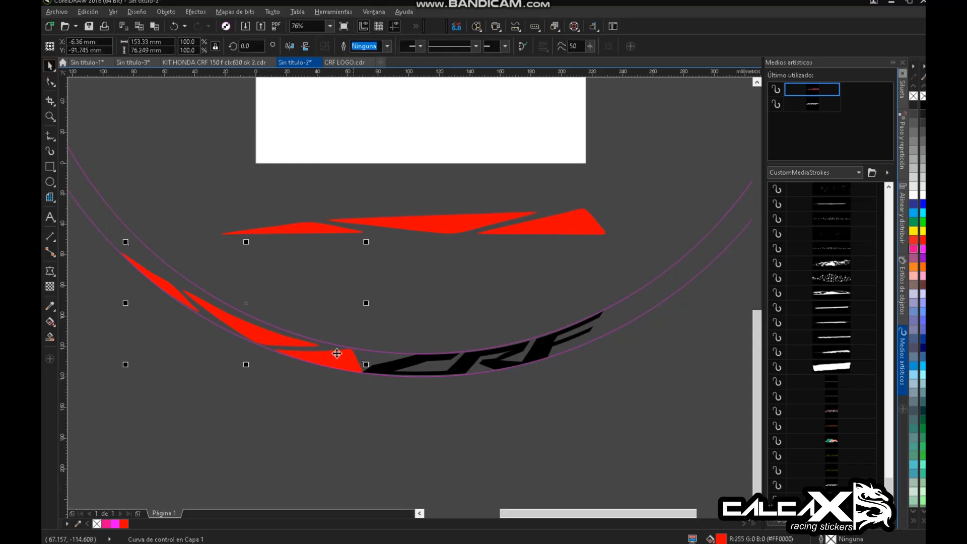
- Break apart the artistic media groups of the red triangle stroke and the CRF logo stroke
drag(337, 353, 363, 357)
key(ctrl+z)
key(ctrl+k)
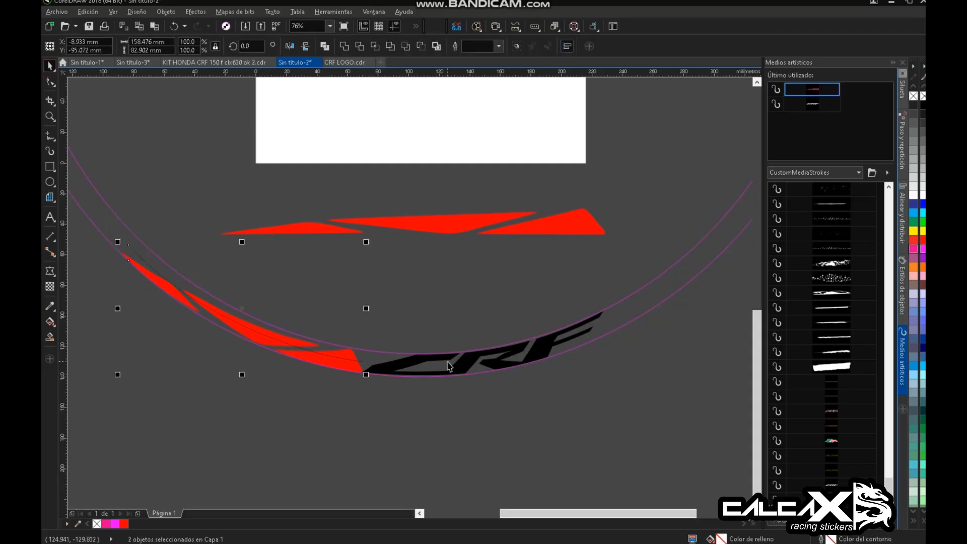
drag(447, 361, 478, 358)
key(ctrl+z)
key(ctrl+k)
- Delete the leftover control lines from the CRF logo and the red triangle pieces
click(492, 318)
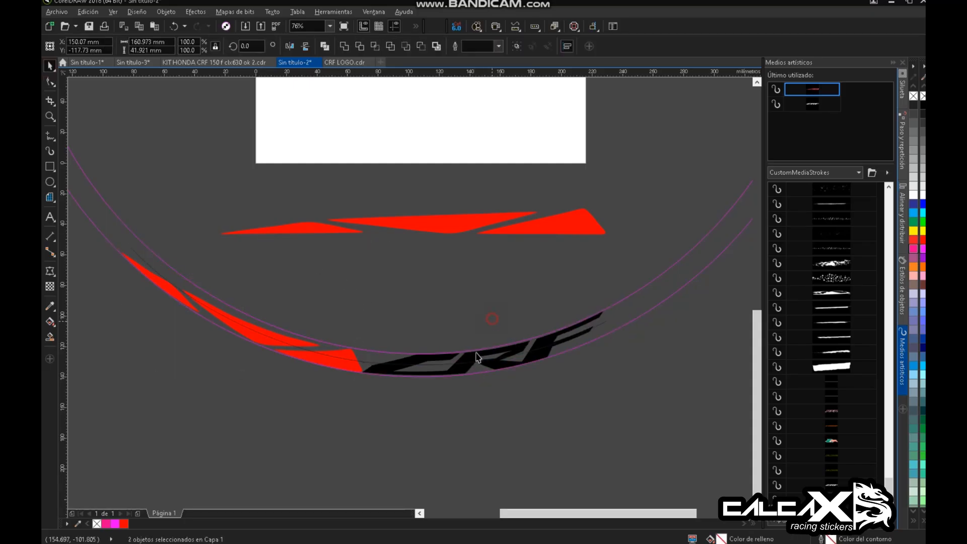
click(443, 363)
key(Delete)
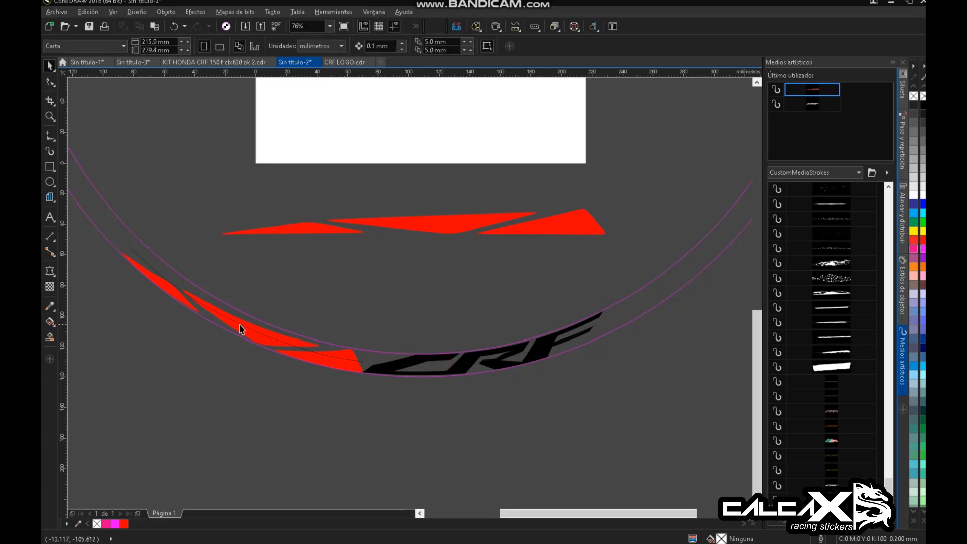
click(240, 325)
key(Delete)
- Fill the curved CRF logo on the rim band with white
click(365, 360)
click(390, 367)
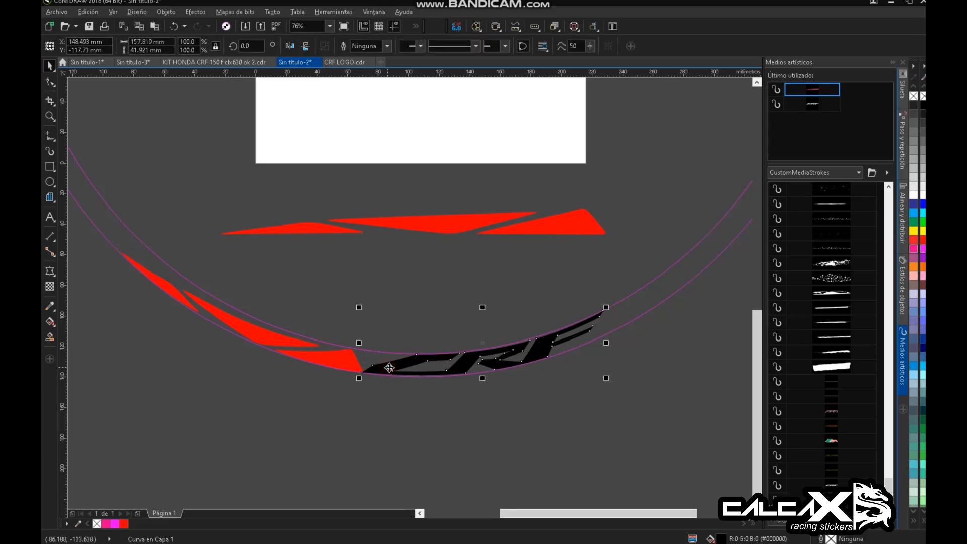
click(921, 195)
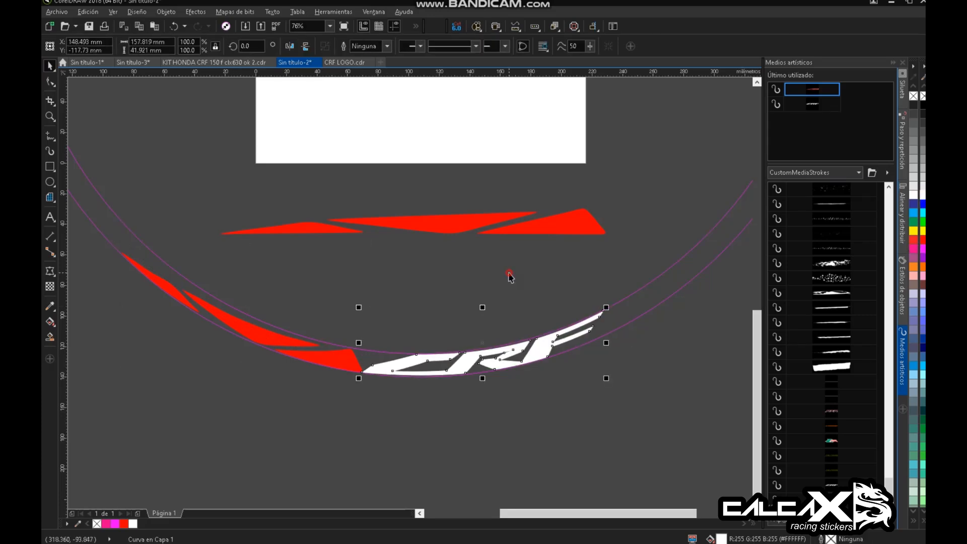
- Move the straight red triangle graphic below the rim circles and the straight black CRF logo above them
scroll(574, 281, down, 3)
click(554, 270)
drag(554, 270, 541, 376)
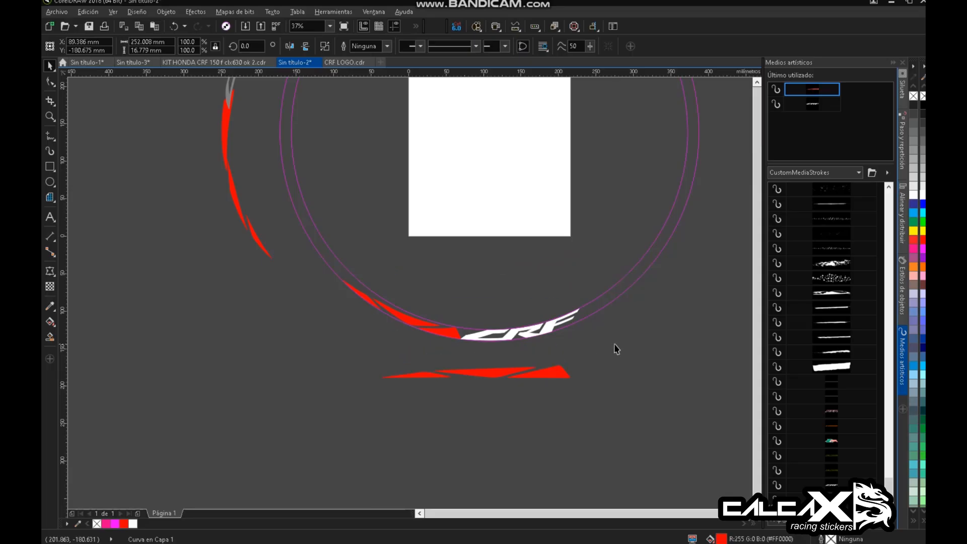
scroll(421, 136, down, 3)
scroll(492, 224, up, 2)
drag(518, 198, 521, 99)
- Group the fitted red pieces with the white CRF logo and place a copy of the group near the rim's top
drag(331, 403, 584, 481)
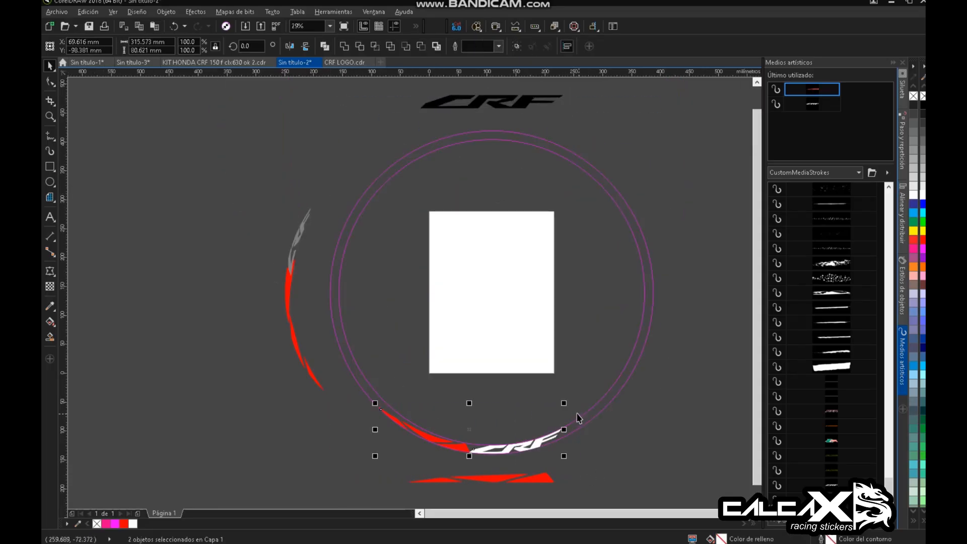
key(ctrl+g)
drag(540, 441, 541, 147)
- Mirror the copied group horizontally and vertically, and align it to the top center of the outer rim circle
click(290, 47)
click(305, 46)
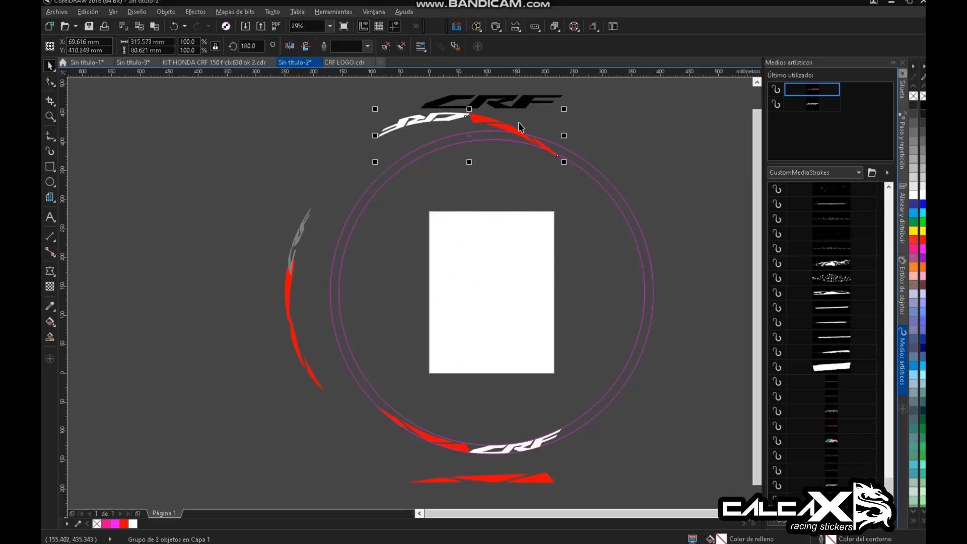
shift+click(608, 182)
key(c)
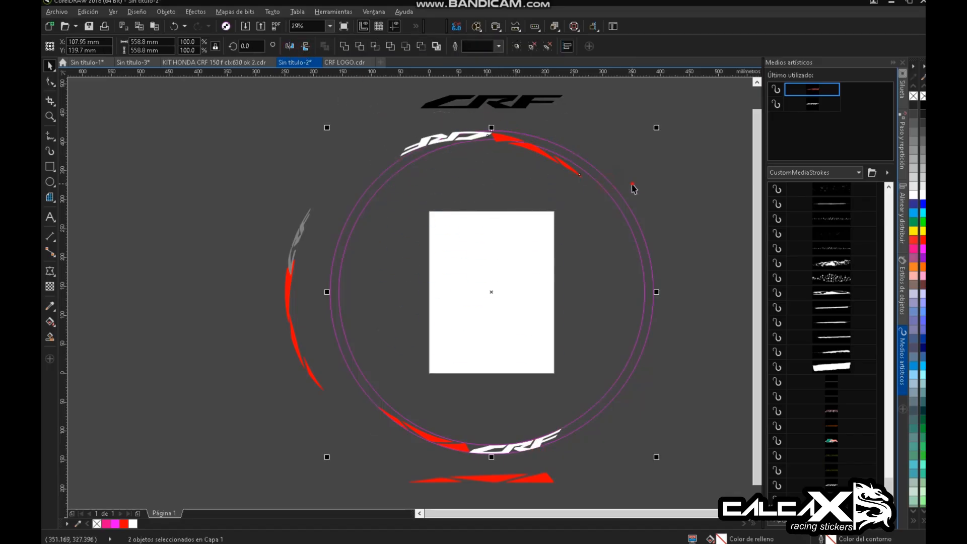
- Rotate the graphic group at the rim's top to about 186.6 degrees and reposition it to fit between the two circles
click(481, 171)
key(F2)
drag(356, 130, 630, 225)
drag(522, 225, 535, 222)
click(634, 285)
drag(650, 304, 635, 277)
click(447, 193)
click(441, 191)
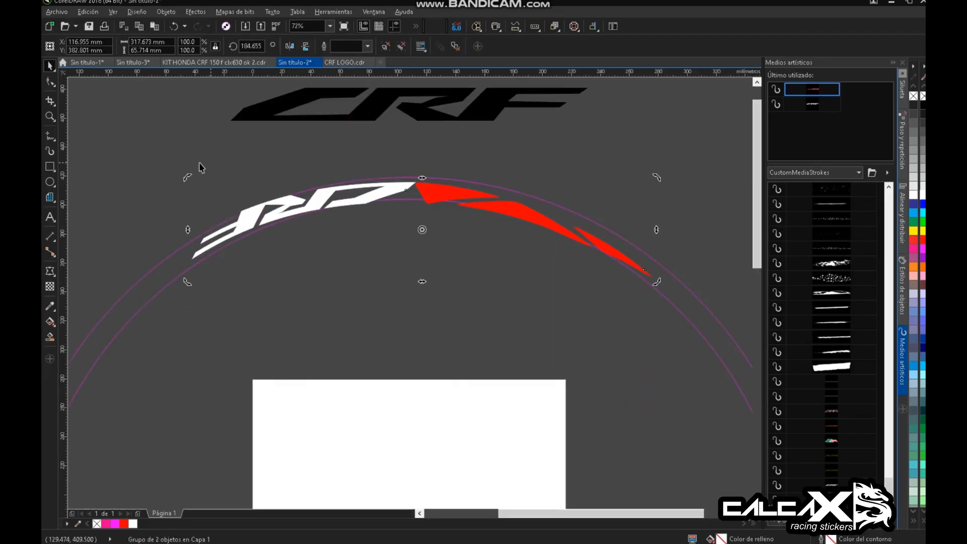
drag(187, 179, 187, 181)
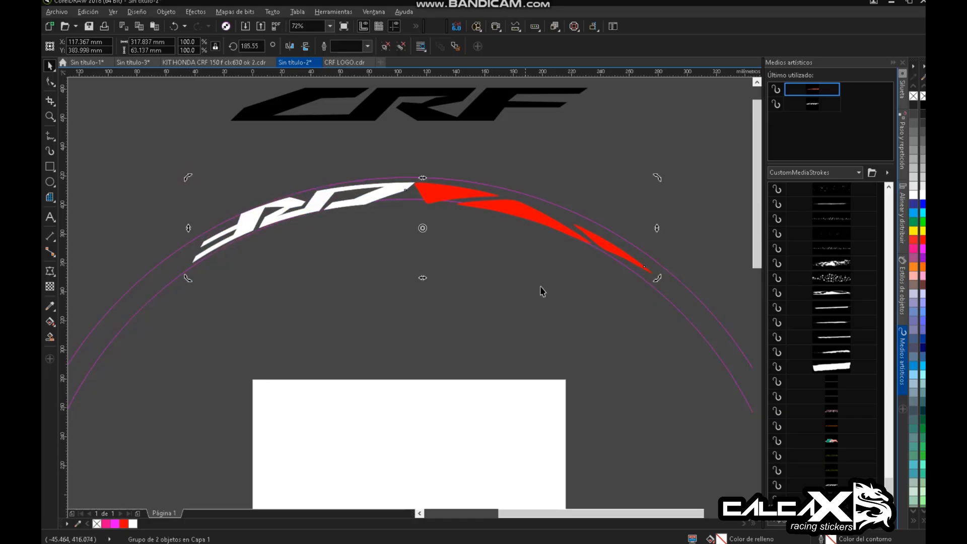
drag(660, 278, 658, 271)
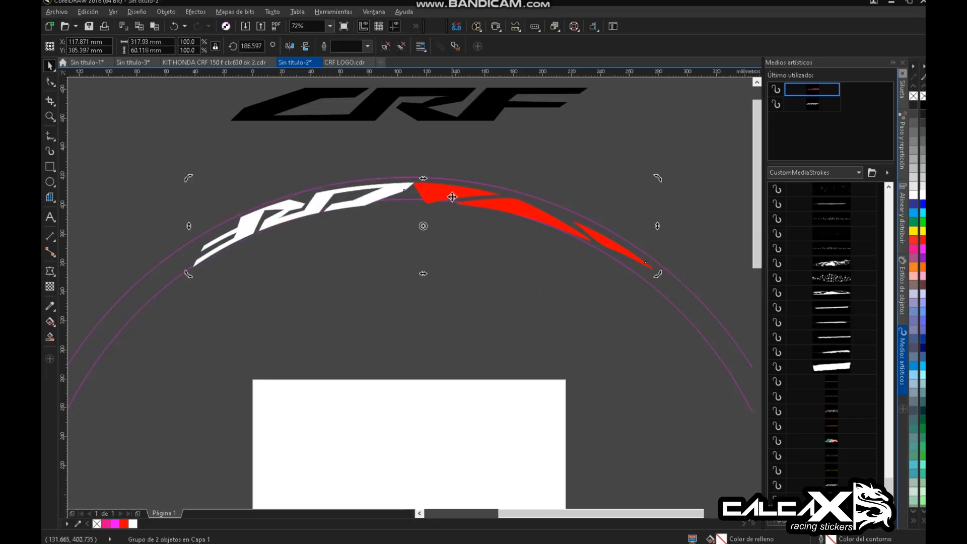
drag(448, 192, 449, 191)
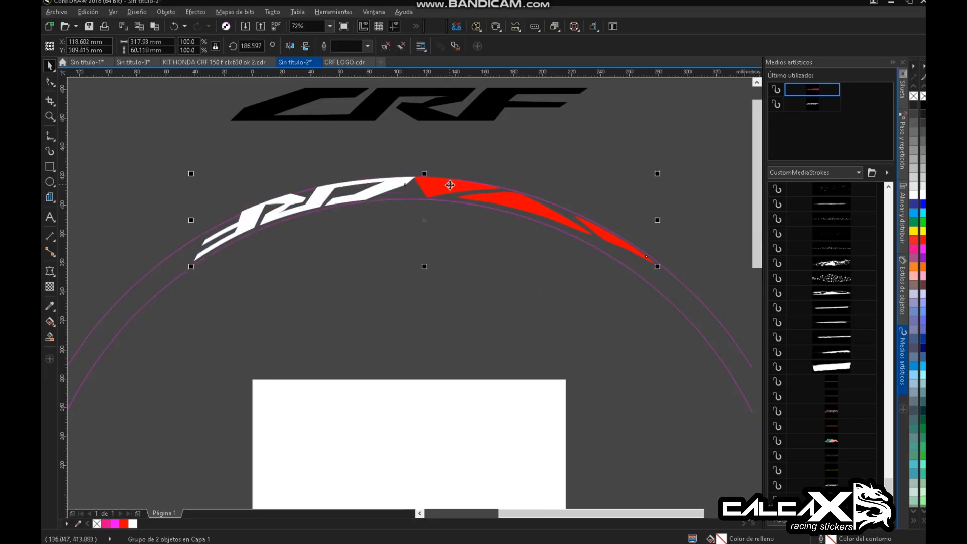
- Create a copy of the top and bottom graphic groups together, rotated to 270 degrees about their common center
scroll(485, 318, down, 3)
shift+click(476, 389)
click(468, 386)
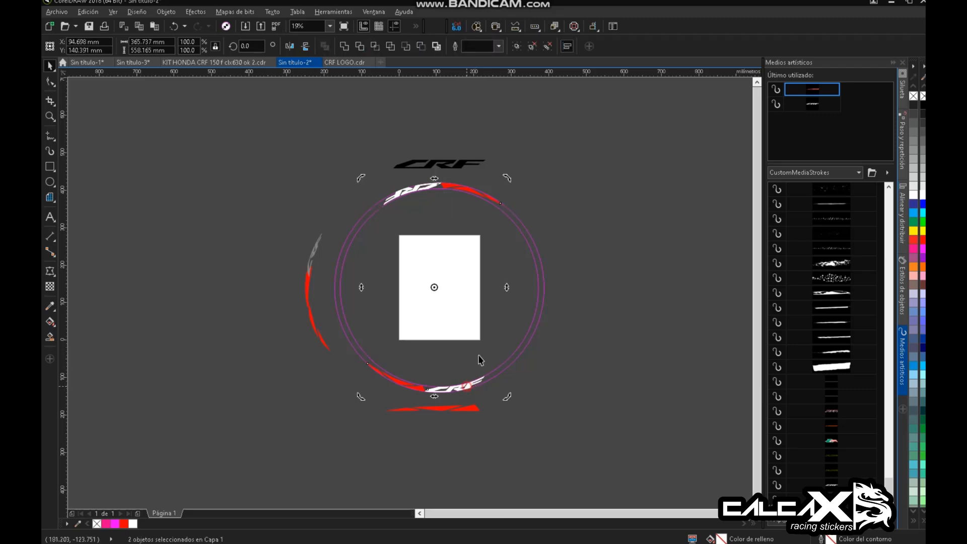
drag(510, 179, 534, 368)
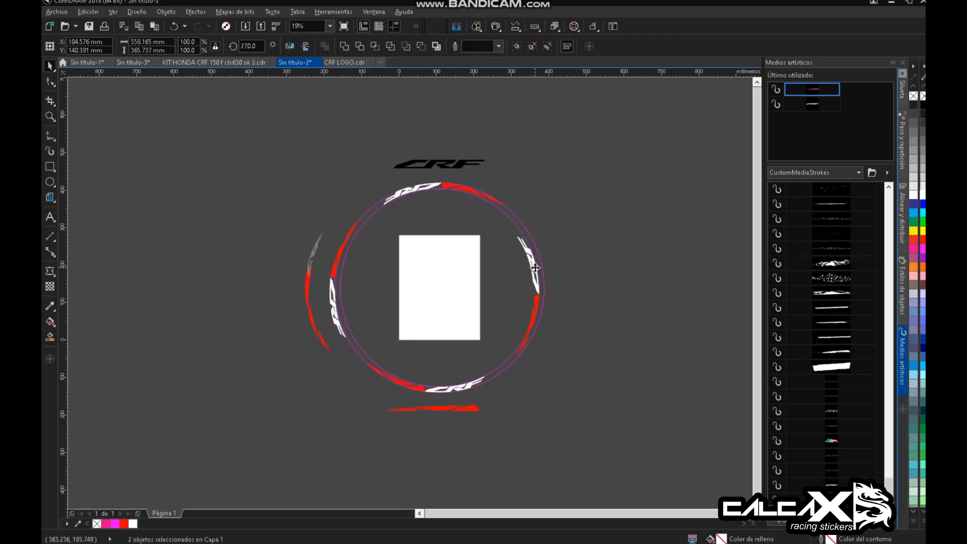
- Shift the rotated pair of groups horizontally so both fit the rim band on opposite sides of the circle
click(534, 267)
drag(535, 267, 536, 267)
key(F2)
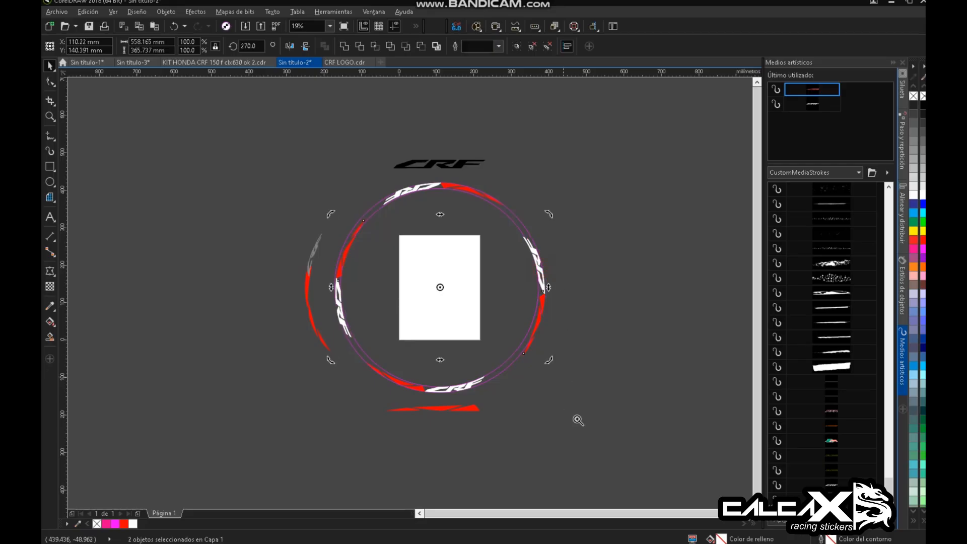
drag(576, 418, 294, 155)
click(608, 226)
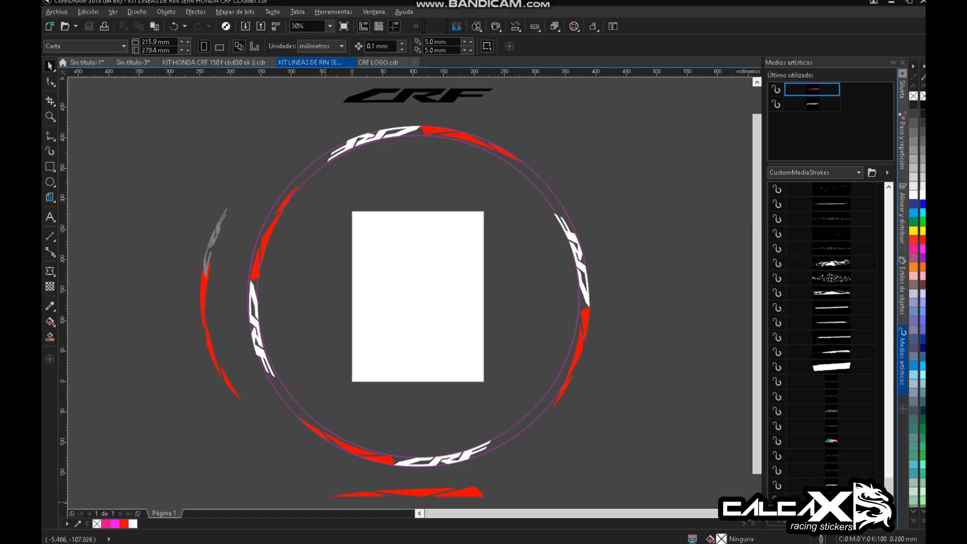
key(super)
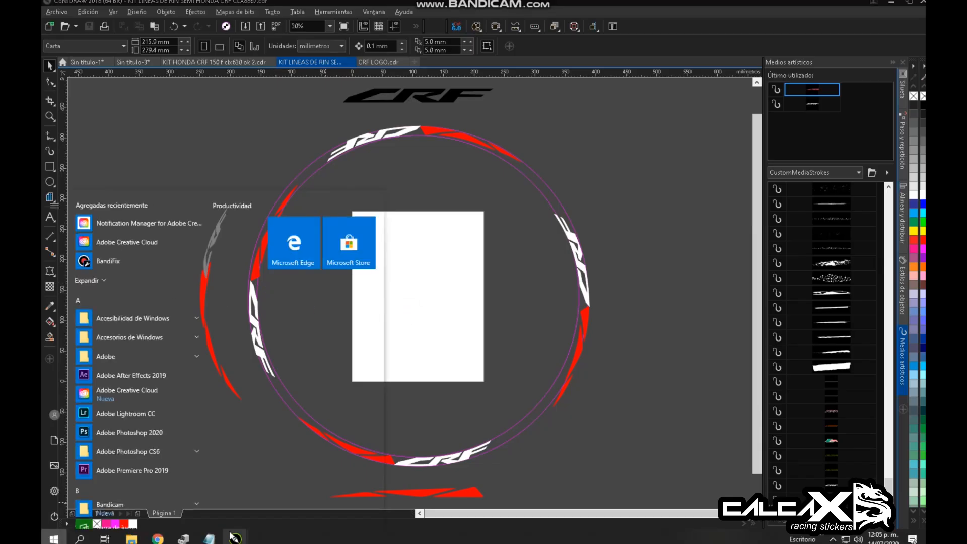
click(230, 533)
key(super)
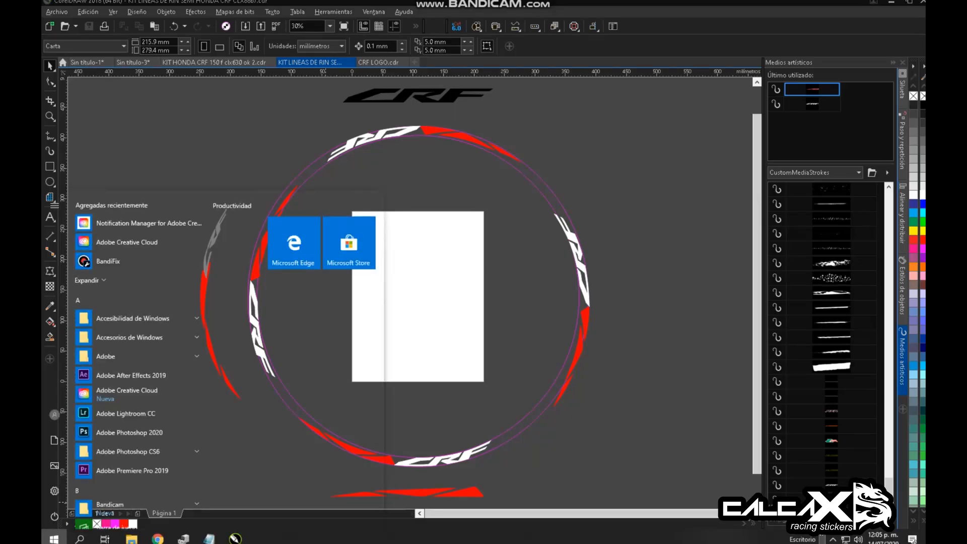
click(828, 539)
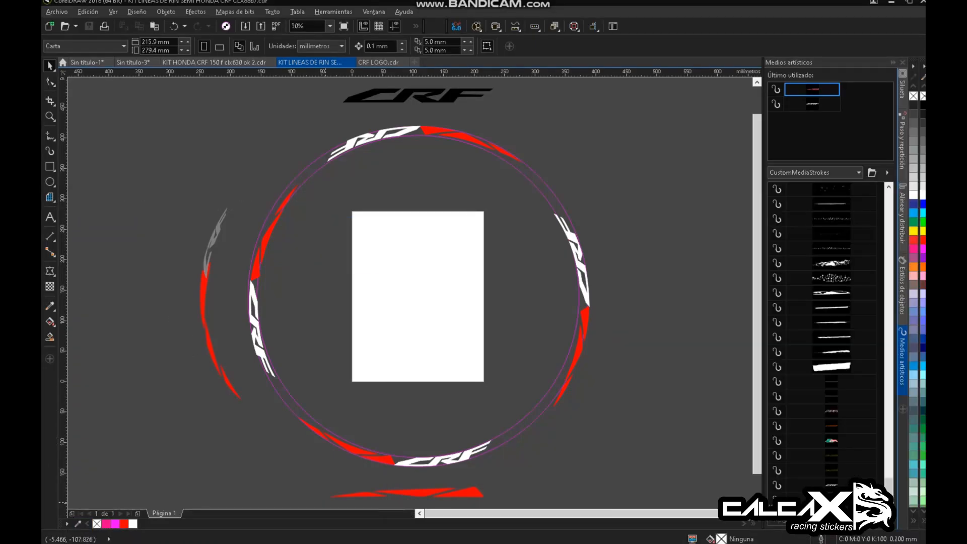
key(super)
click(820, 538)
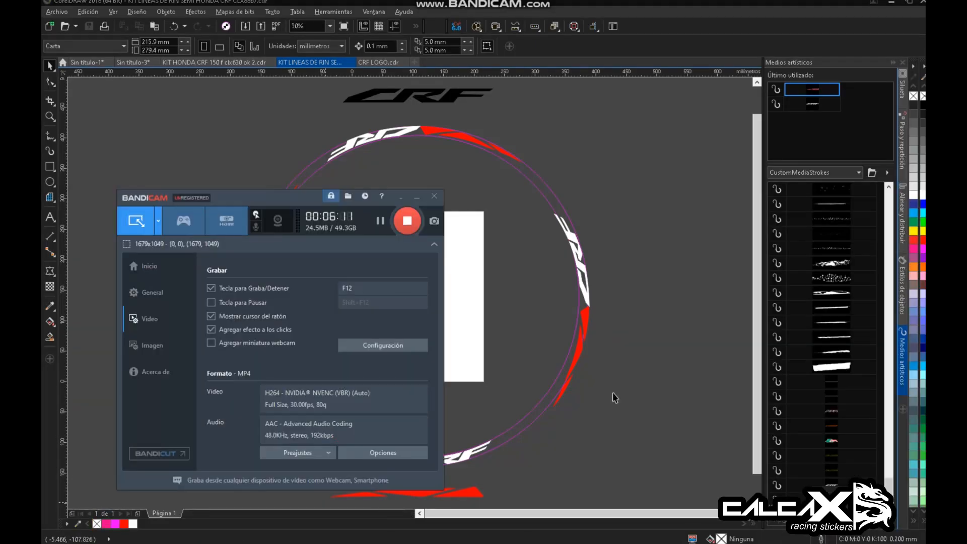